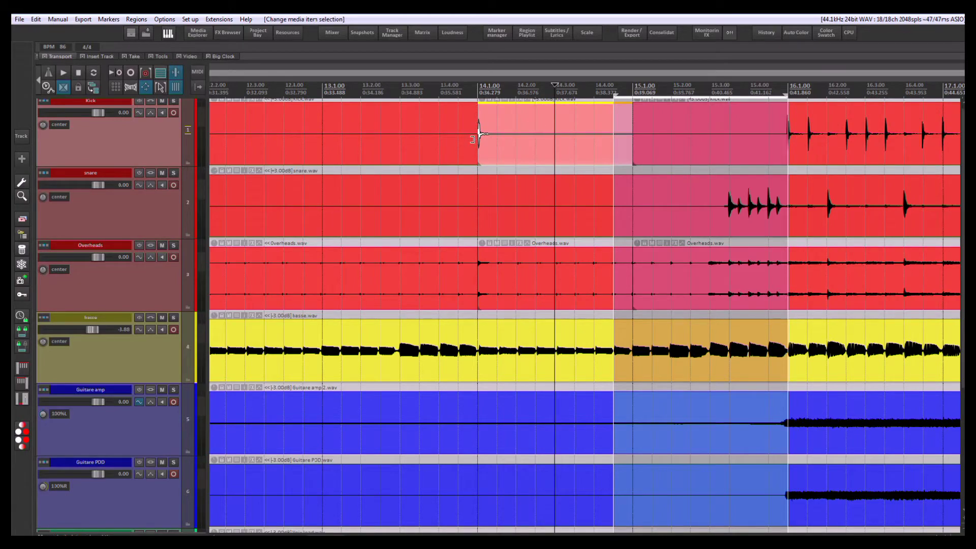
Step: Shorten the end of the Kick item preceding bar 14, leaving an empty gap before the bar 14 kick item
{"action": "left_click", "coordinate": [443, 139]}
{"action": "scroll", "coordinate": [446, 141], "scroll_direction": "down", "scroll_amount": 3}
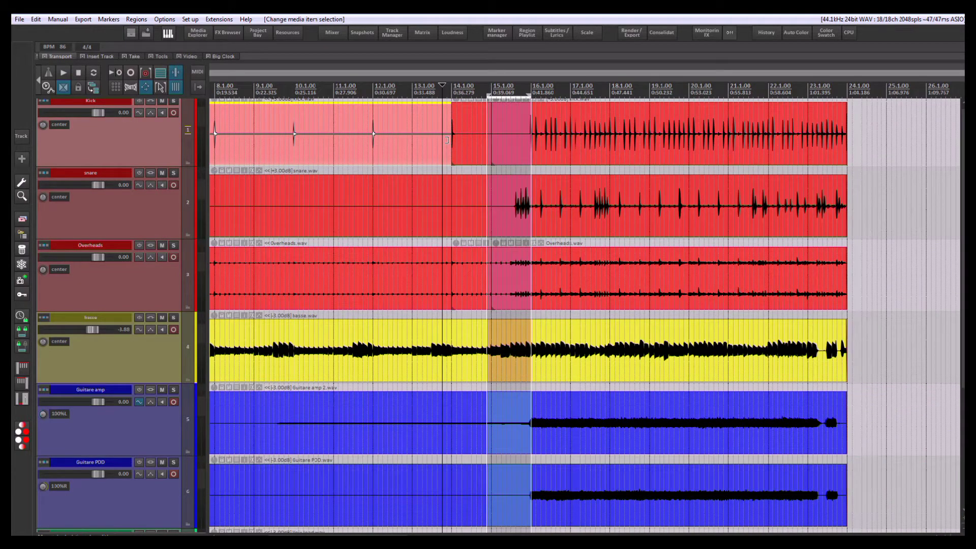
{"action": "left_click_drag", "start_coordinate": [447, 140], "coordinate": [403, 136]}
{"action": "scroll", "coordinate": [451, 136], "scroll_direction": "up", "scroll_amount": 4}
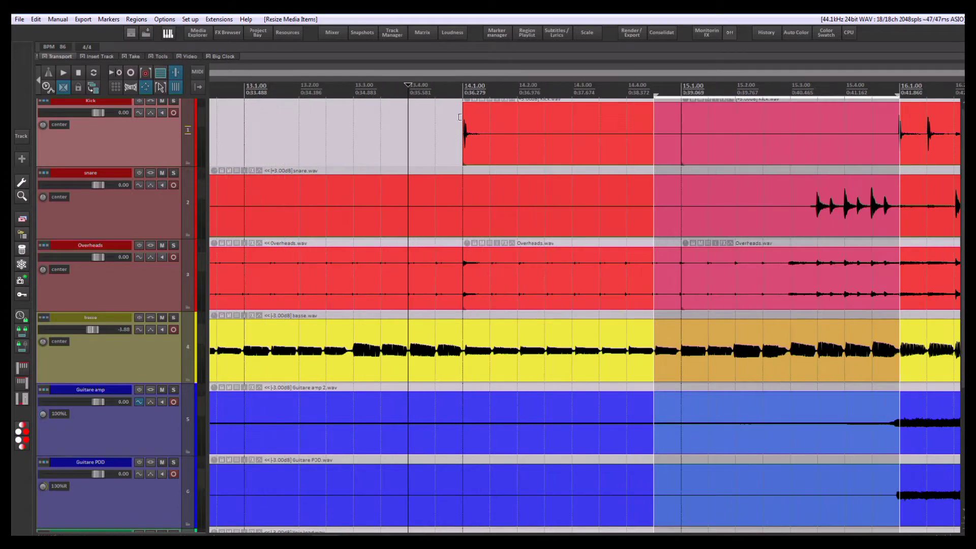
Step: Set the grid spacing to 1/4 and place the kick item on the bar 14 line
{"action": "mouse_move", "coordinate": [505, 117]}
{"action": "left_mouse_down"}
{"action": "mouse_move", "coordinate": [341, 125]}
{"action": "mouse_move", "coordinate": [505, 124]}
{"action": "mouse_move", "coordinate": [447, 133]}
{"action": "mouse_move", "coordinate": [475, 133]}
{"action": "mouse_move", "coordinate": [493, 116]}
{"action": "left_mouse_up"}
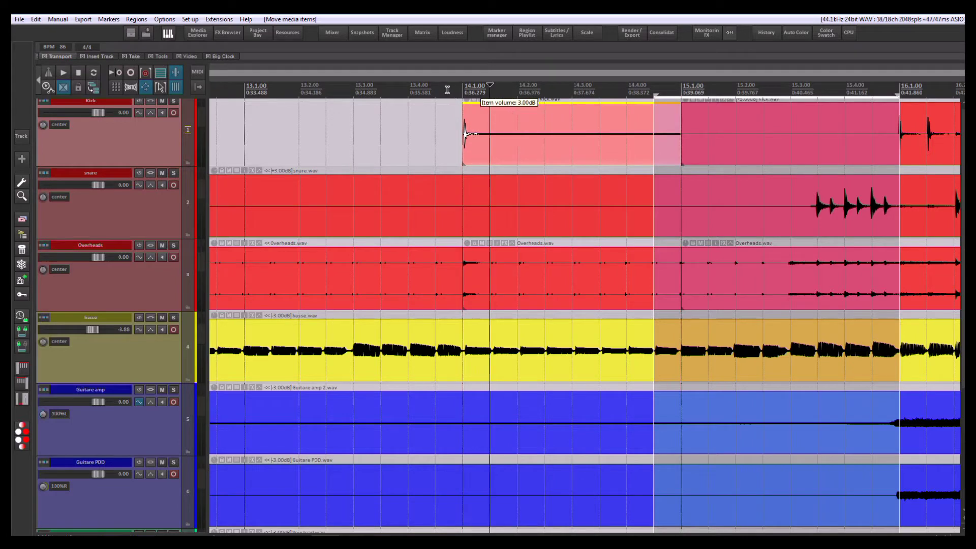
{"action": "right_click", "coordinate": [446, 89]}
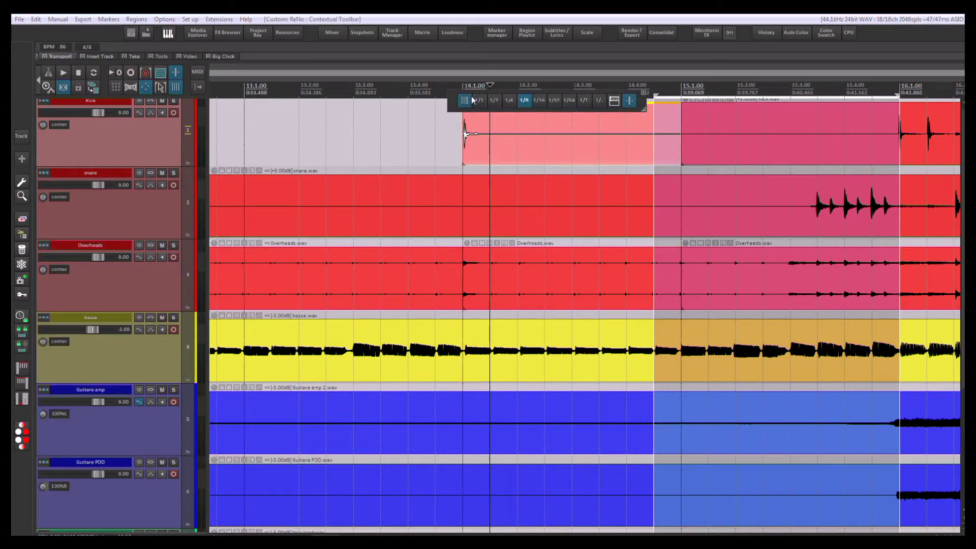
{"action": "left_click", "coordinate": [509, 100]}
{"action": "mouse_move", "coordinate": [465, 131]}
{"action": "left_mouse_down"}
{"action": "mouse_move", "coordinate": [359, 124]}
{"action": "mouse_move", "coordinate": [468, 124]}
{"action": "mouse_move", "coordinate": [466, 134]}
{"action": "left_mouse_up"}
{"action": "scroll", "coordinate": [466, 135], "scroll_direction": "up", "scroll_amount": 2}
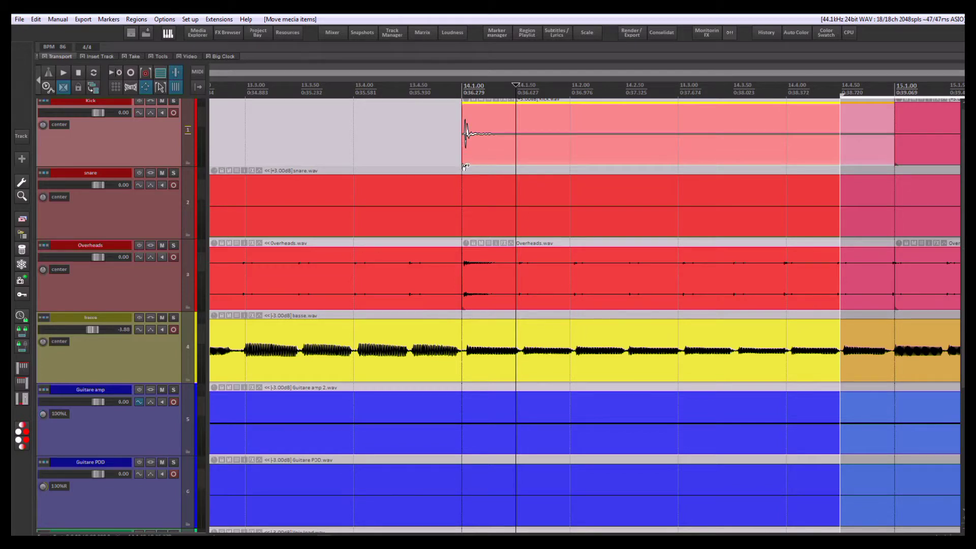
Step: Set the snap offset of the bar 14 kick item at the start of its first transient
{"action": "left_click_drag", "start_coordinate": [465, 167], "coordinate": [423, 162]}
{"action": "scroll", "coordinate": [466, 164], "scroll_direction": "up", "scroll_amount": 3}
{"action": "scroll", "coordinate": [447, 167], "scroll_direction": "up", "scroll_amount": 3}
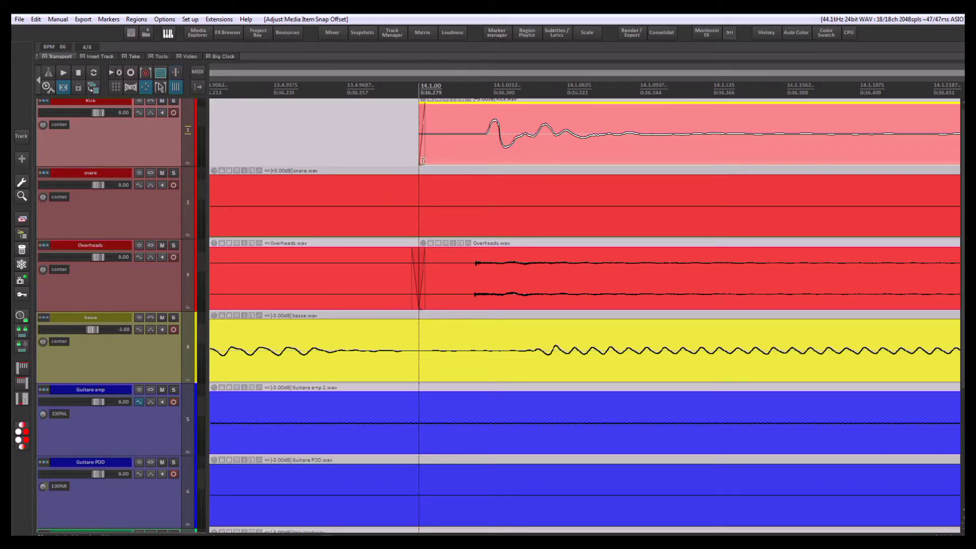
{"action": "left_click_drag", "start_coordinate": [422, 164], "coordinate": [484, 165]}
Step: Enable snapping and move the kick item so its snap offset lands on 14.1.00
{"action": "left_click", "coordinate": [175, 72]}
{"action": "scroll", "coordinate": [354, 134], "scroll_direction": "down", "scroll_amount": 5}
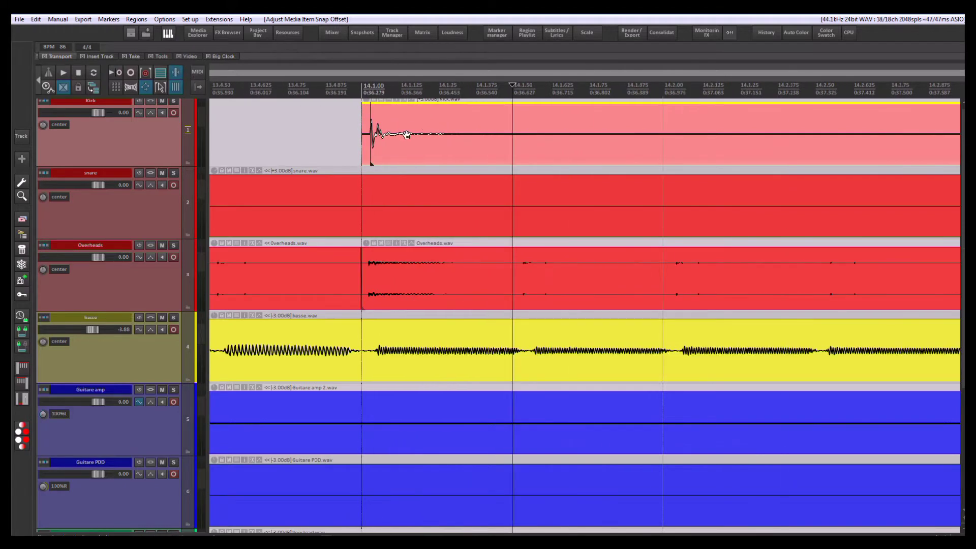
{"action": "left_click_drag", "start_coordinate": [409, 136], "coordinate": [401, 140]}
{"action": "scroll", "coordinate": [402, 140], "scroll_direction": "down", "scroll_amount": 5}
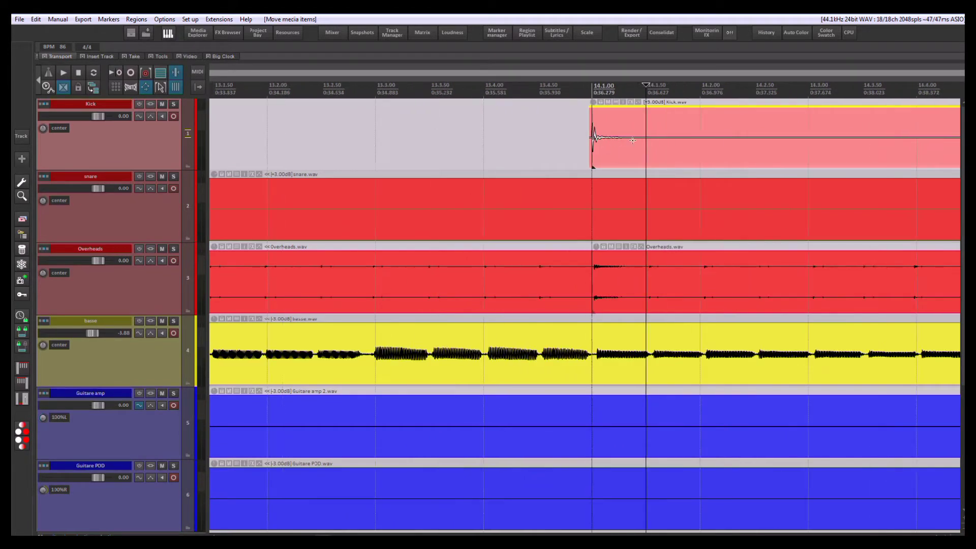
{"action": "left_click_drag", "start_coordinate": [603, 152], "coordinate": [763, 135]}
{"action": "scroll", "coordinate": [500, 141], "scroll_direction": "up", "scroll_amount": 5}
{"action": "scroll", "coordinate": [762, 135], "scroll_direction": "down", "scroll_amount": 5}
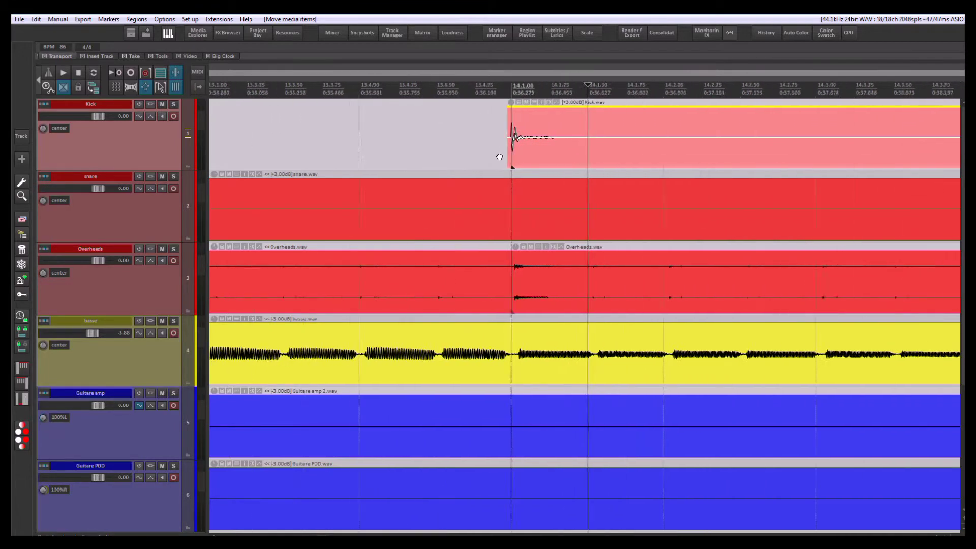
Step: Disable snapping, move the kick item freely around bar 14, and enable snapping again
{"action": "left_click", "coordinate": [173, 75]}
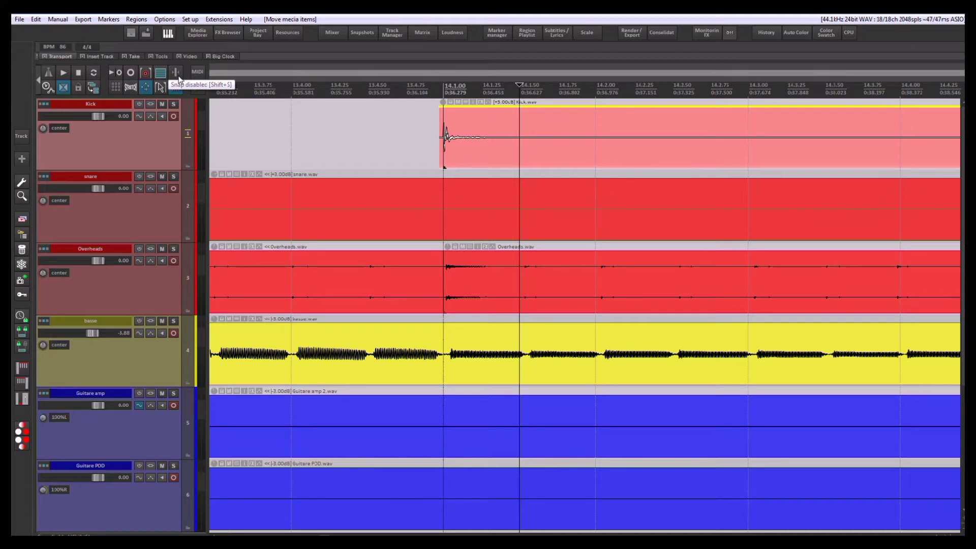
{"action": "mouse_move", "coordinate": [538, 123]}
{"action": "left_mouse_down"}
{"action": "mouse_move", "coordinate": [392, 124]}
{"action": "mouse_move", "coordinate": [601, 124]}
{"action": "mouse_move", "coordinate": [538, 129]}
{"action": "left_mouse_up"}
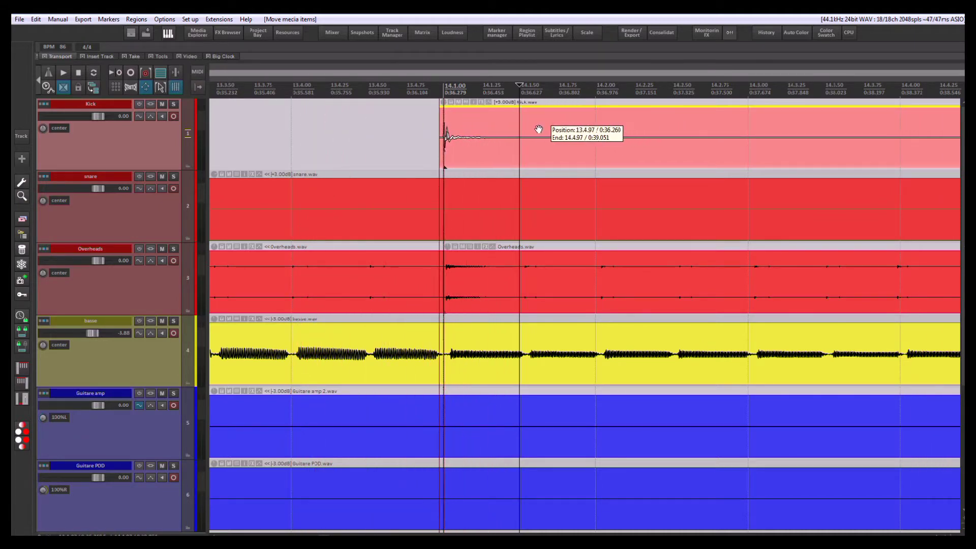
{"action": "left_click", "coordinate": [175, 73]}
Step: Examine the snap options in the Snap/Grid Settings
{"action": "right_click", "coordinate": [178, 75]}
{"action": "left_click_drag", "start_coordinate": [188, 111], "coordinate": [682, 127]}
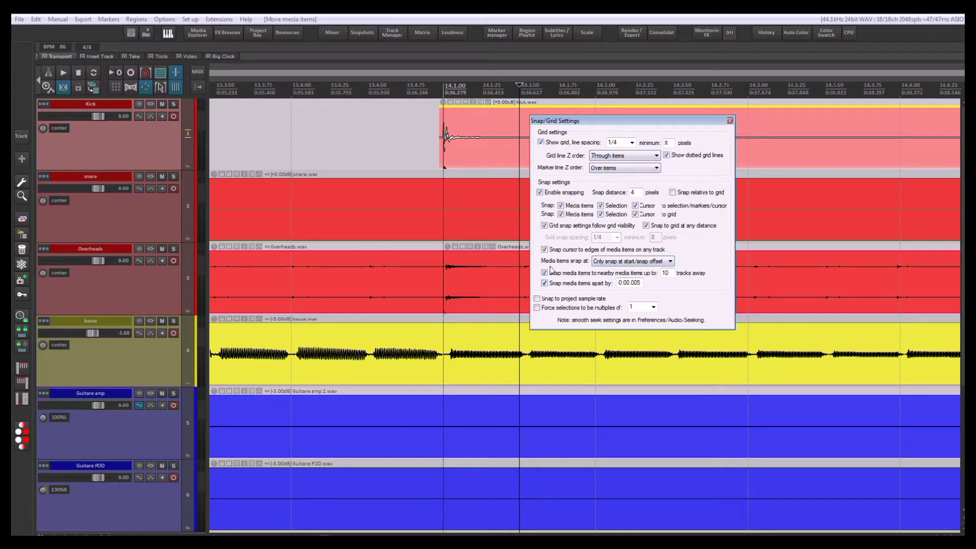
{"action": "left_click", "coordinate": [304, 87]}
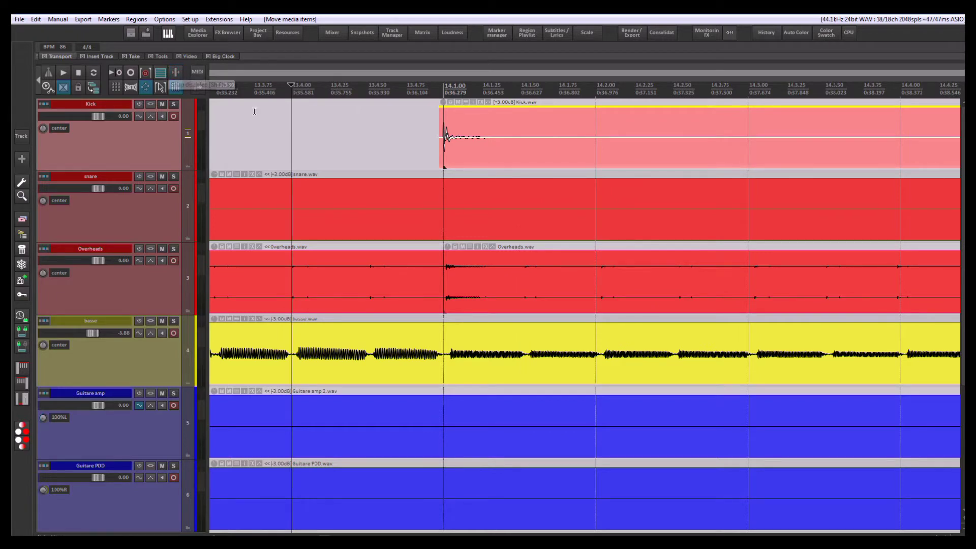
Step: Split the snare item at beat 13.3 and delete the part after the split
{"action": "scroll", "coordinate": [333, 147], "scroll_direction": "down", "scroll_amount": 2}
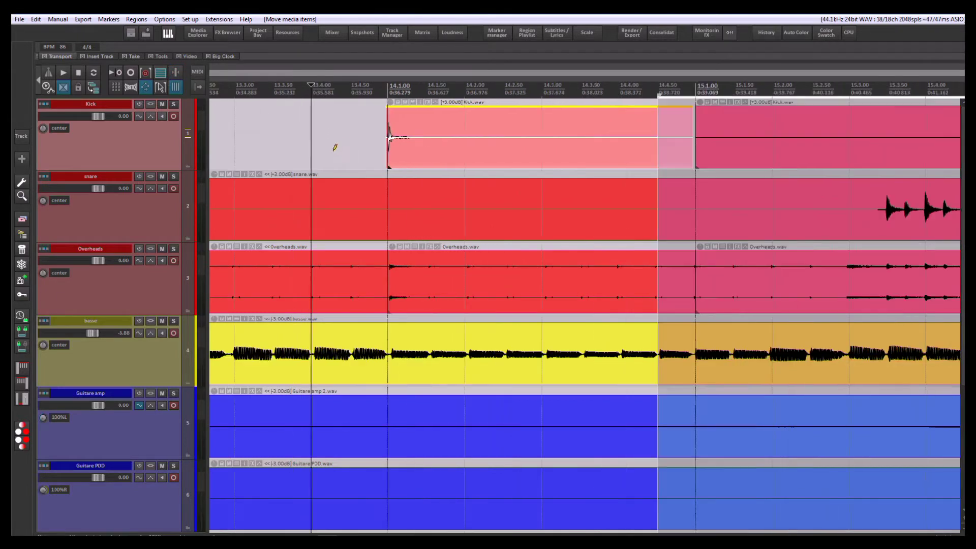
{"action": "left_click", "coordinate": [243, 199]}
{"action": "key", "text": "s"}
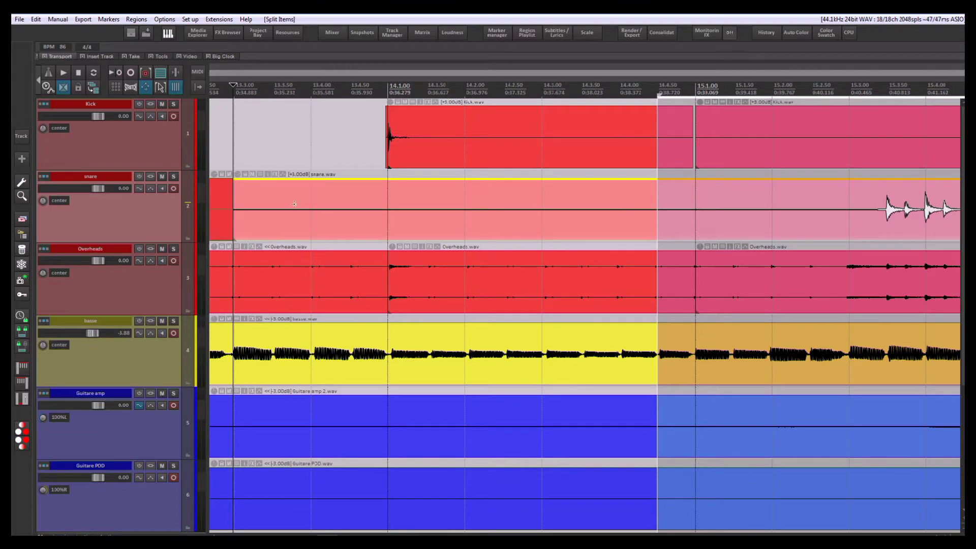
{"action": "left_click", "coordinate": [294, 204]}
{"action": "key", "text": "Delete"}
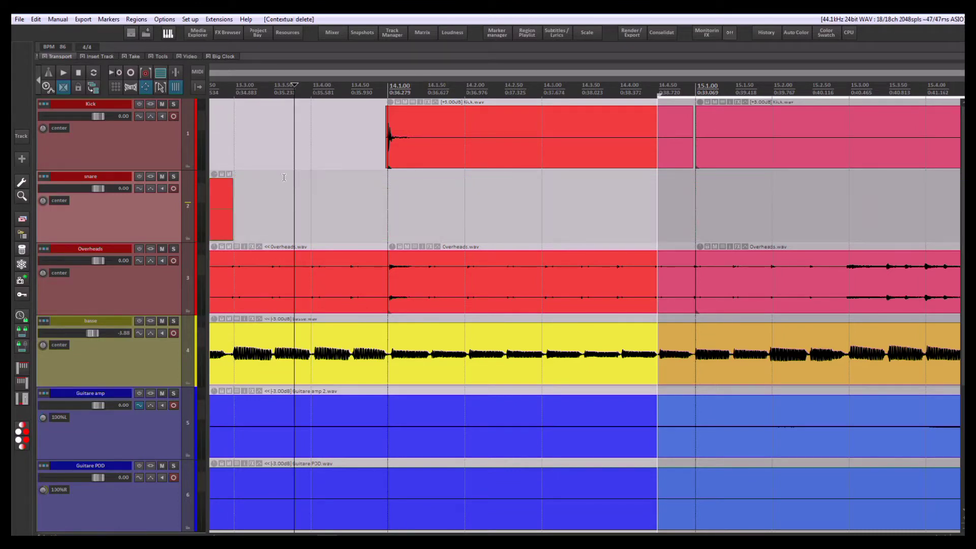
{"action": "scroll", "coordinate": [479, 192], "scroll_direction": "left", "scroll_amount": 5}
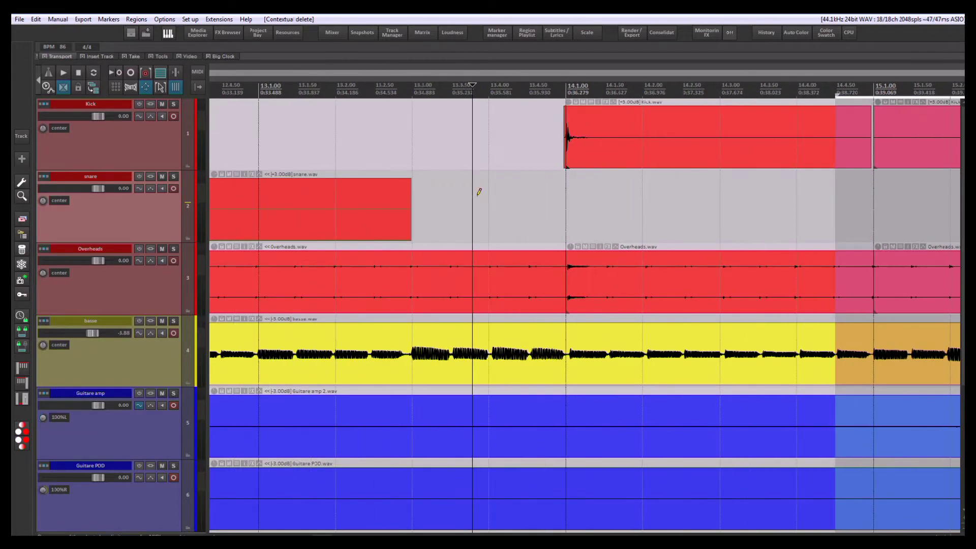
Step: With the grid hidden and snapping enabled, extend the snare item's end past beat 13.3 and snap the kick item to that edge
{"action": "left_click", "coordinate": [177, 92]}
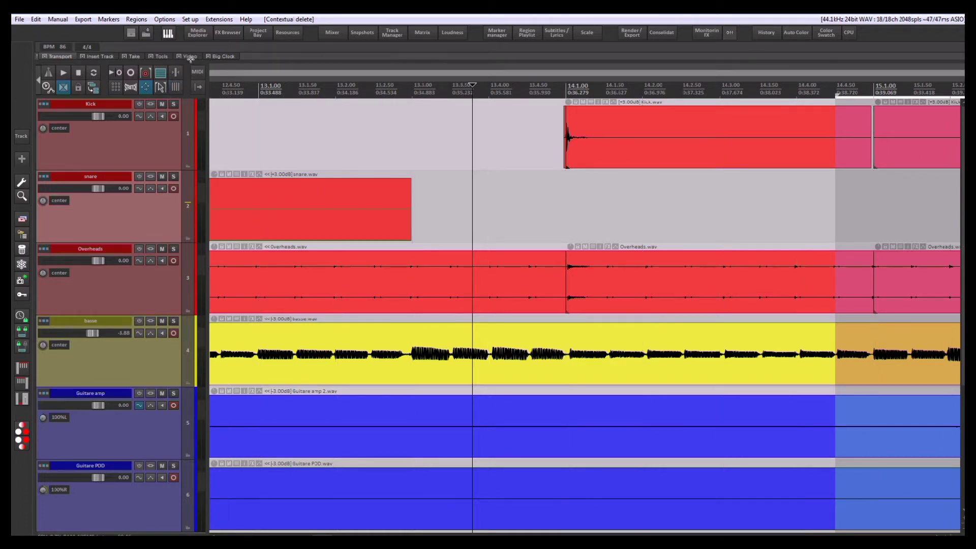
{"action": "left_click", "coordinate": [177, 73]}
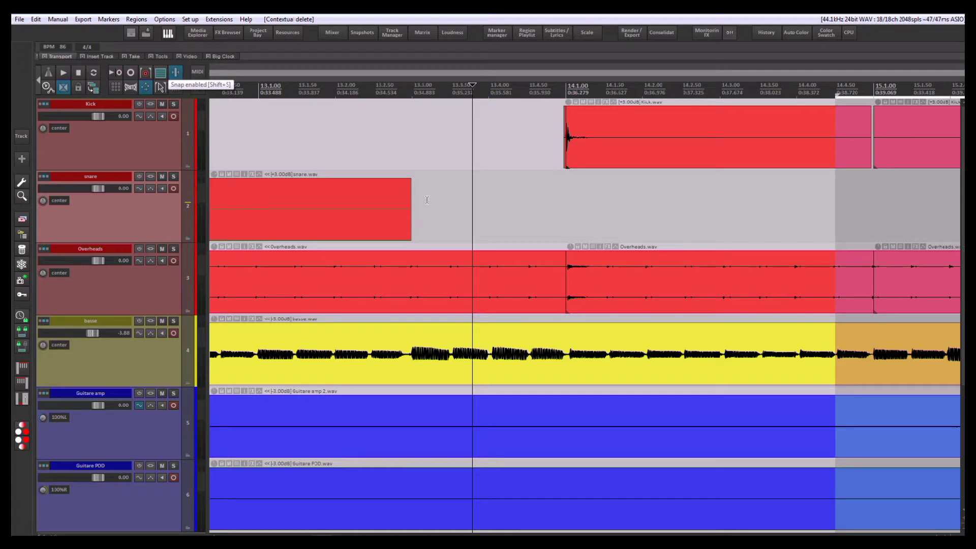
{"action": "left_click_drag", "start_coordinate": [410, 204], "coordinate": [464, 204]}
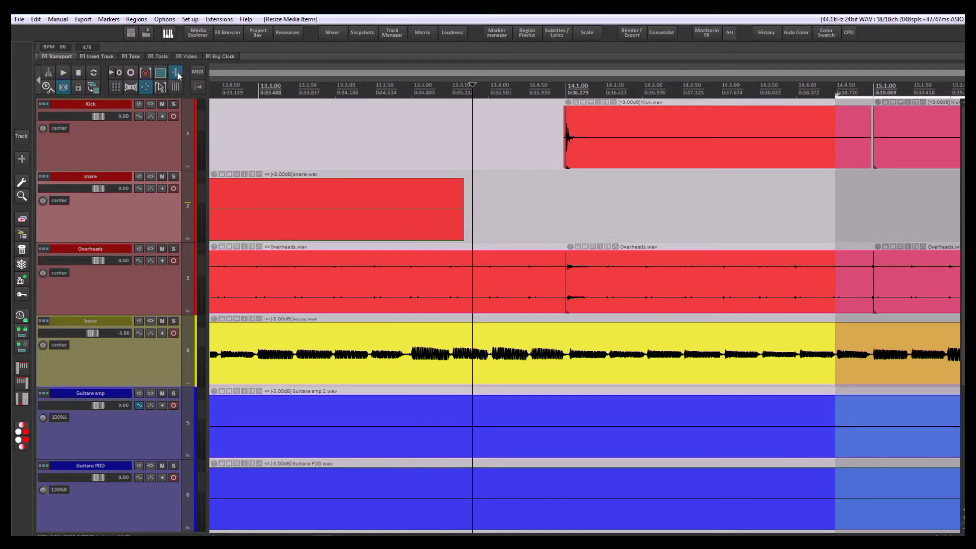
{"action": "left_click_drag", "start_coordinate": [621, 125], "coordinate": [526, 153]}
Step: Add two markers just after beats 13.2 and 13.3, and snap the kick item to the second marker
{"action": "left_click", "coordinate": [339, 93]}
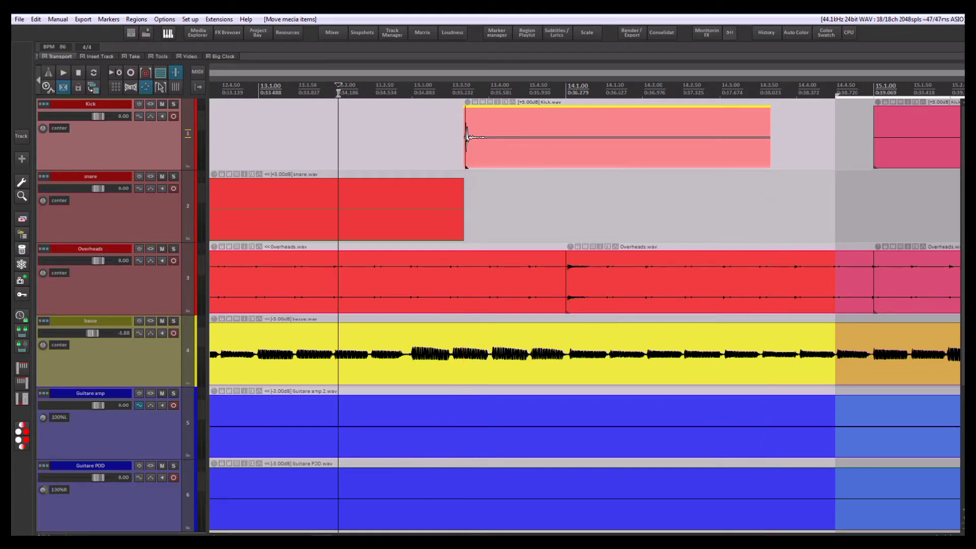
{"action": "key", "text": "m"}
{"action": "left_click", "coordinate": [422, 86]}
{"action": "key", "text": "m"}
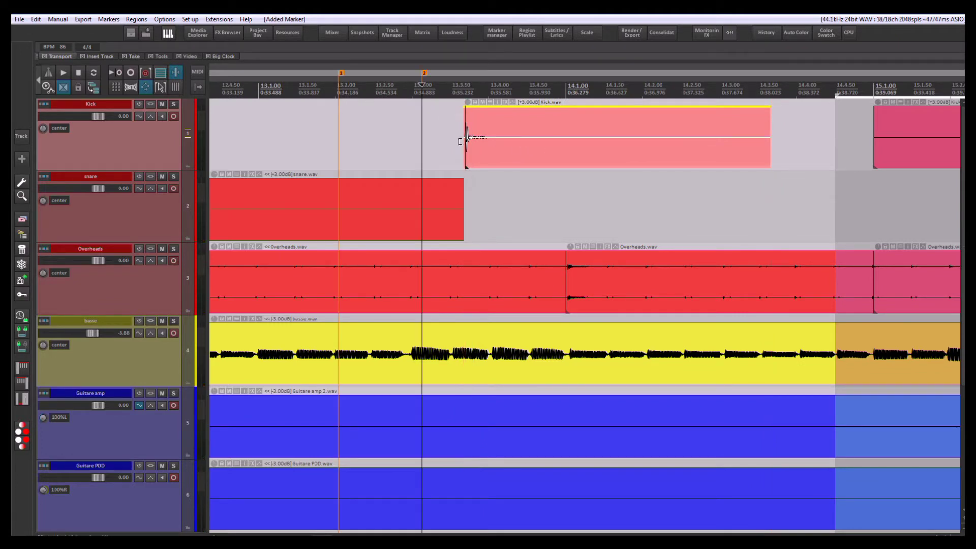
{"action": "left_click_drag", "start_coordinate": [589, 138], "coordinate": [543, 138]}
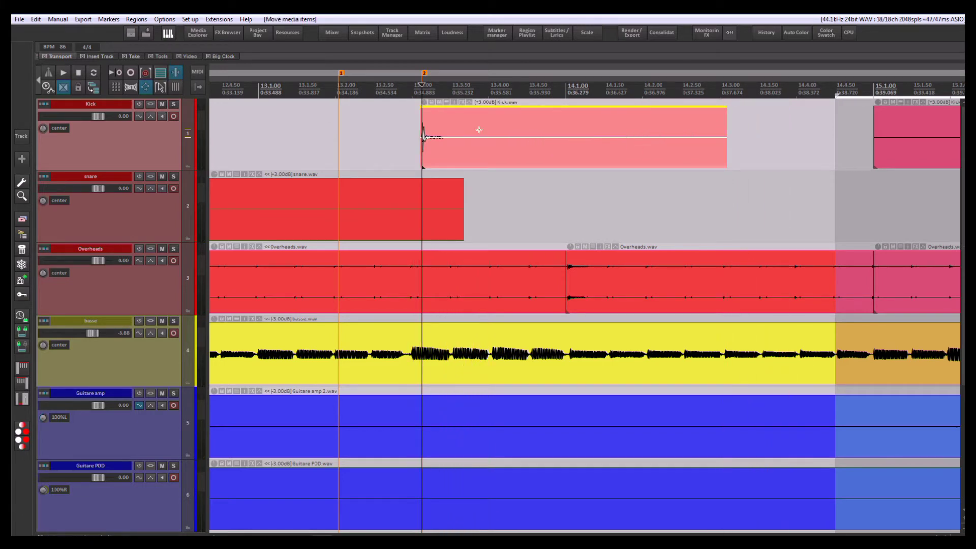
Step: Show the grid again and snap the kick item to the beat 13.4 grid line
{"action": "left_click_drag", "start_coordinate": [479, 129], "coordinate": [553, 131]}
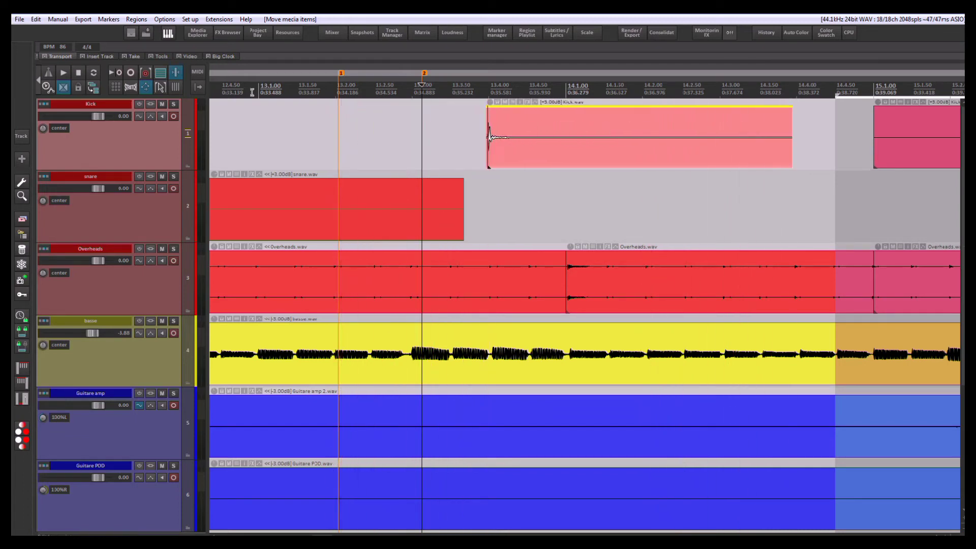
{"action": "left_click", "coordinate": [175, 87]}
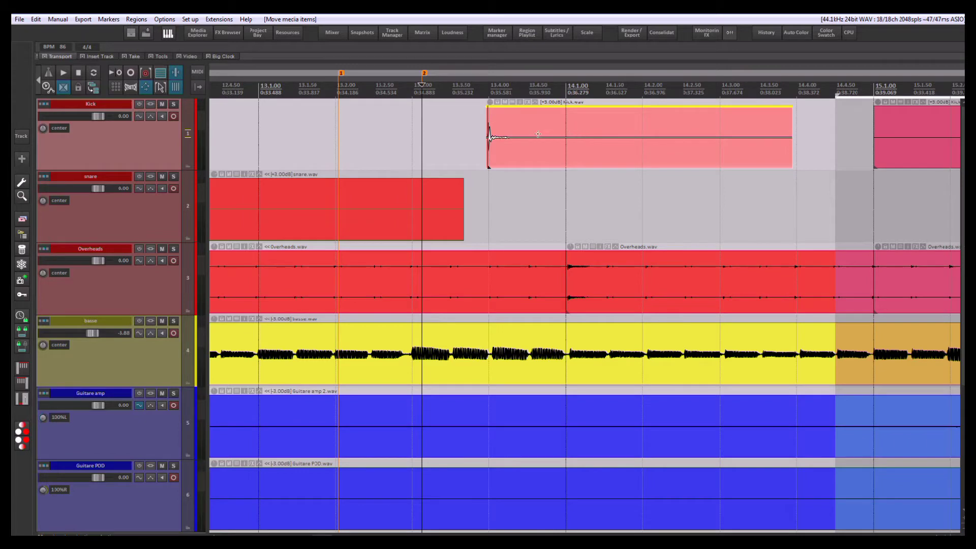
{"action": "left_click_drag", "start_coordinate": [538, 134], "coordinate": [507, 141]}
Step: Review the Snap/Grid Settings and make a snapped time selection from beat 13.1 to beat 13.3
{"action": "right_click", "coordinate": [177, 74]}
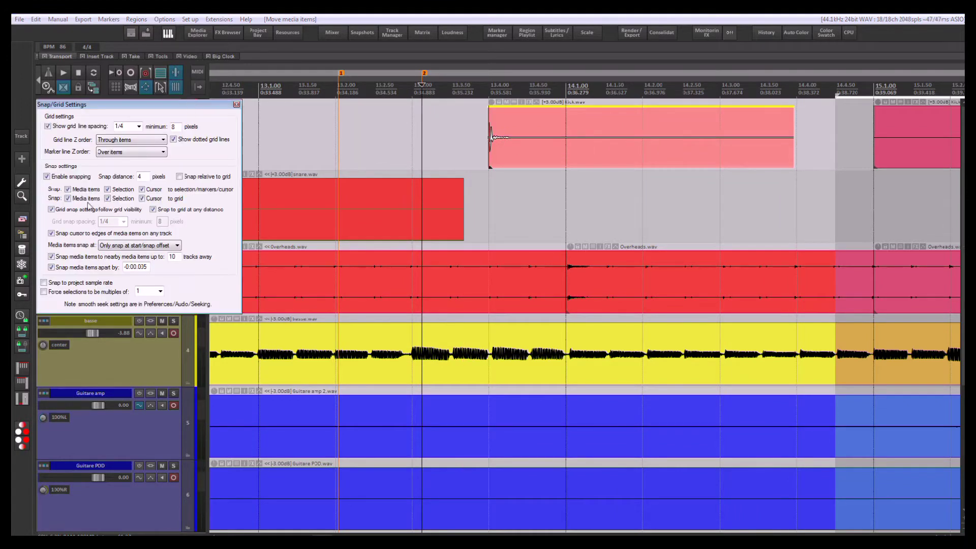
{"action": "left_click_drag", "start_coordinate": [110, 107], "coordinate": [330, 115]}
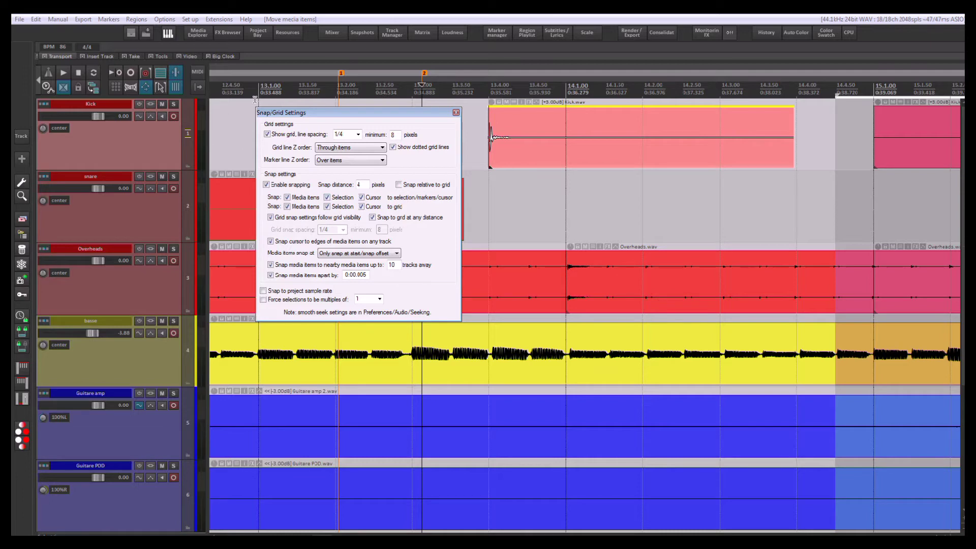
{"action": "left_click_drag", "start_coordinate": [258, 94], "coordinate": [412, 93]}
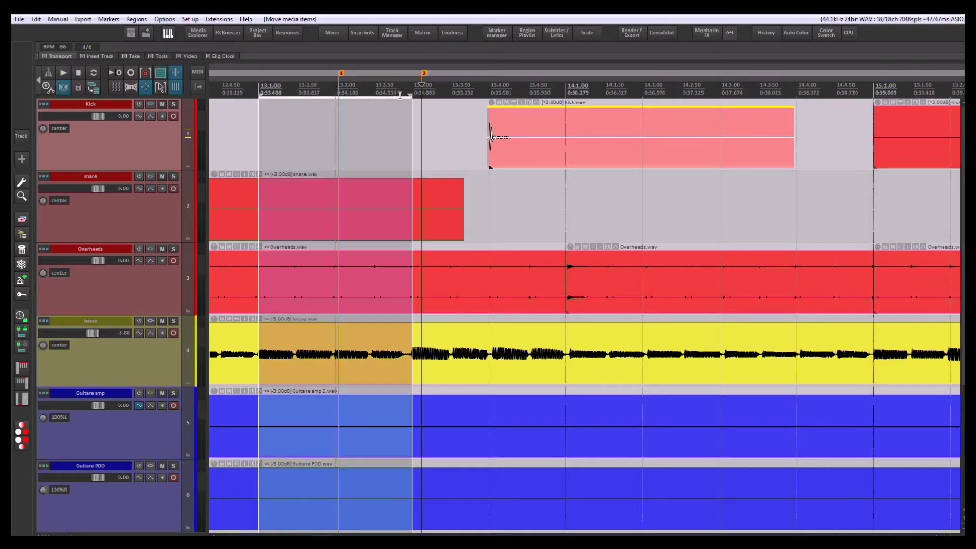
Step: Disable snapping, make a free time selection from between beats 13.1 and 13.2 to just before 13.3, and enable snapping again
{"action": "left_click", "coordinate": [177, 76]}
{"action": "left_click_drag", "start_coordinate": [288, 93], "coordinate": [396, 102]}
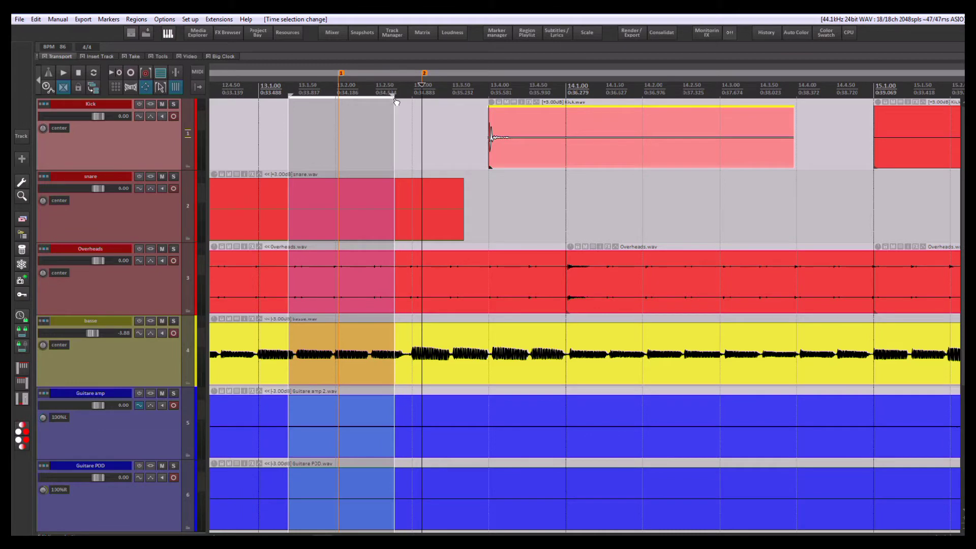
{"action": "left_click", "coordinate": [176, 73]}
Step: Move the kick item slightly ahead of beat 13.4 with the grid hidden, and choose Only snap at start/snap offset for media items
{"action": "mouse_move", "coordinate": [544, 129]}
{"action": "left_mouse_down"}
{"action": "mouse_move", "coordinate": [346, 130]}
{"action": "mouse_move", "coordinate": [539, 130]}
{"action": "left_mouse_up"}
{"action": "right_click", "coordinate": [181, 87]}
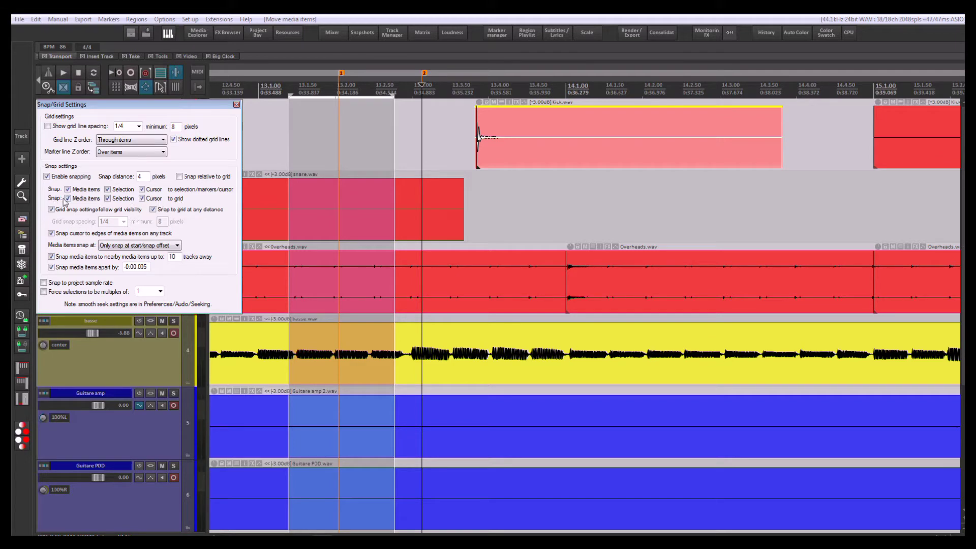
{"action": "left_click_drag", "start_coordinate": [173, 106], "coordinate": [333, 145]}
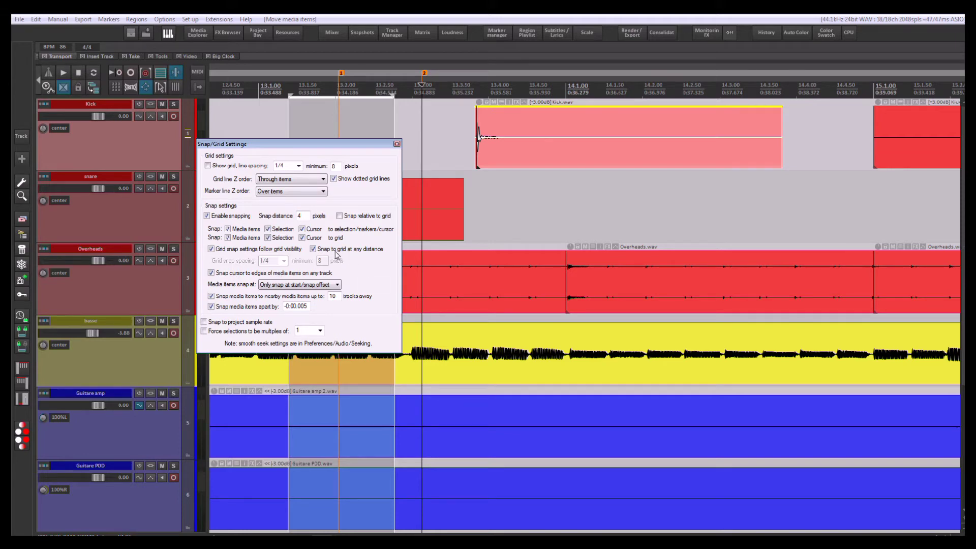
{"action": "left_click_drag", "start_coordinate": [350, 151], "coordinate": [639, 222]}
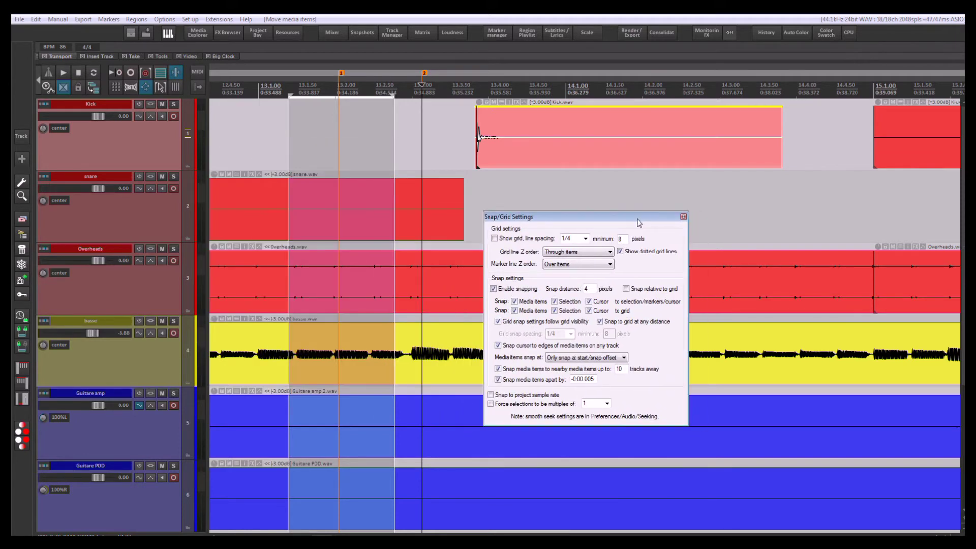
{"action": "left_click", "coordinate": [577, 359]}
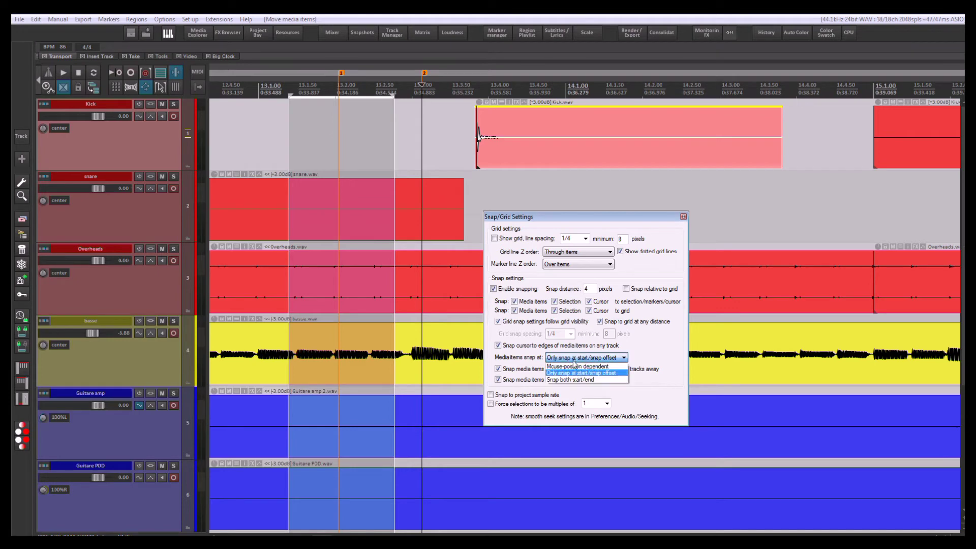
{"action": "left_click", "coordinate": [572, 374]}
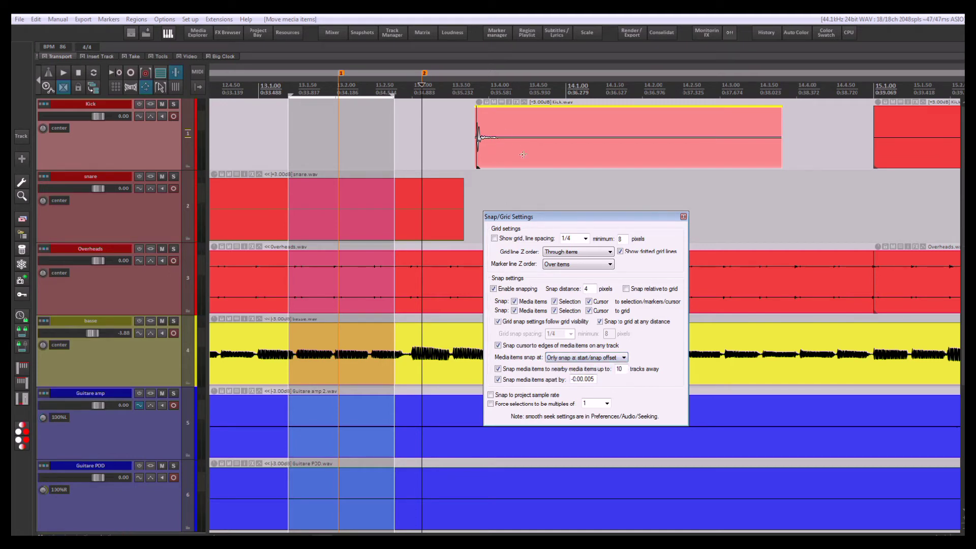
Step: Move the kick item around and snap it onto beat 13.4 with the grid shown
{"action": "left_click_drag", "start_coordinate": [488, 137], "coordinate": [441, 137]}
{"action": "left_click_drag", "start_coordinate": [524, 148], "coordinate": [603, 151]}
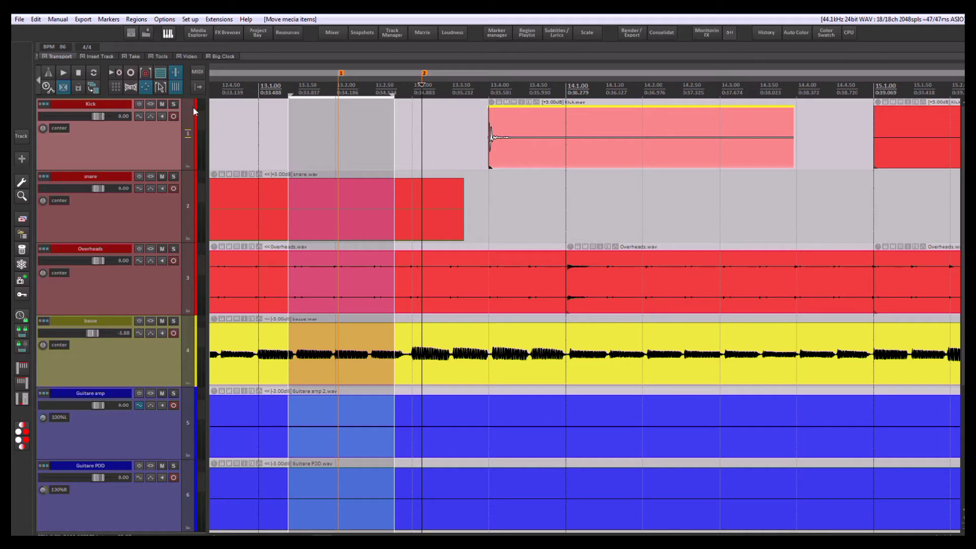
Step: Set media items to snap at both start and end in the Snap/Grid Settings
{"action": "right_click", "coordinate": [176, 74]}
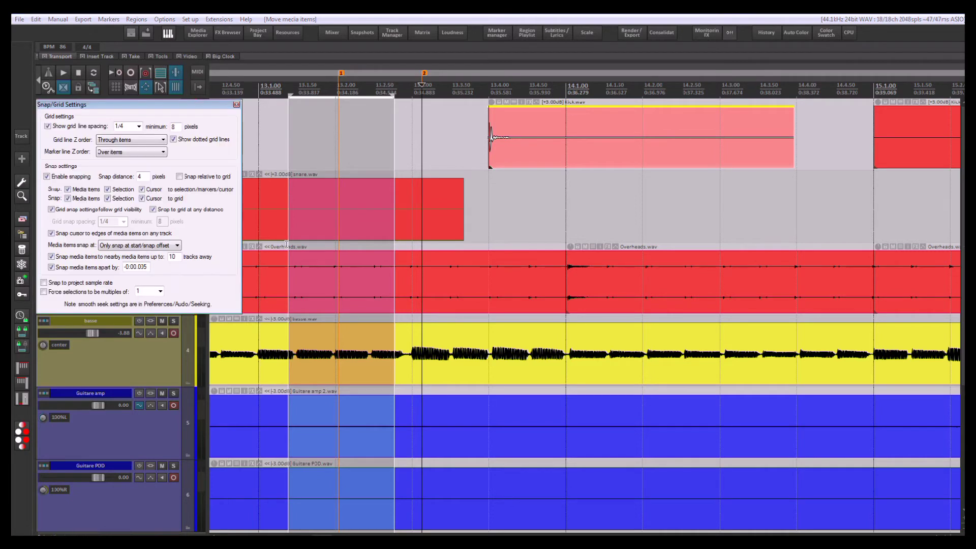
{"action": "left_click", "coordinate": [143, 247]}
{"action": "left_click", "coordinate": [130, 268]}
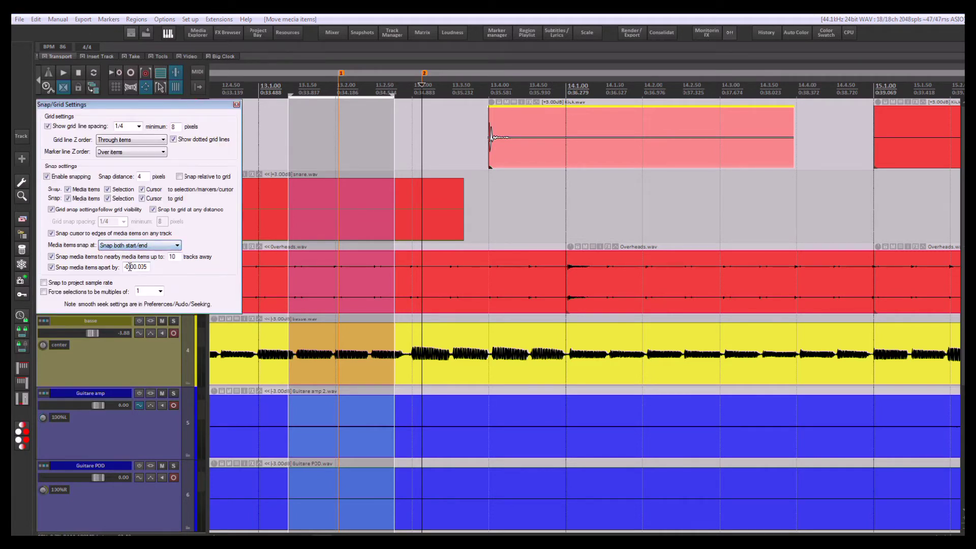
Step: Shorten the selected kick item's end to between beats 14.3 and 14.4, and move the item around to try snapping at both edges
{"action": "left_click_drag", "start_coordinate": [792, 146], "coordinate": [751, 146]}
{"action": "key", "text": "alt+s"}
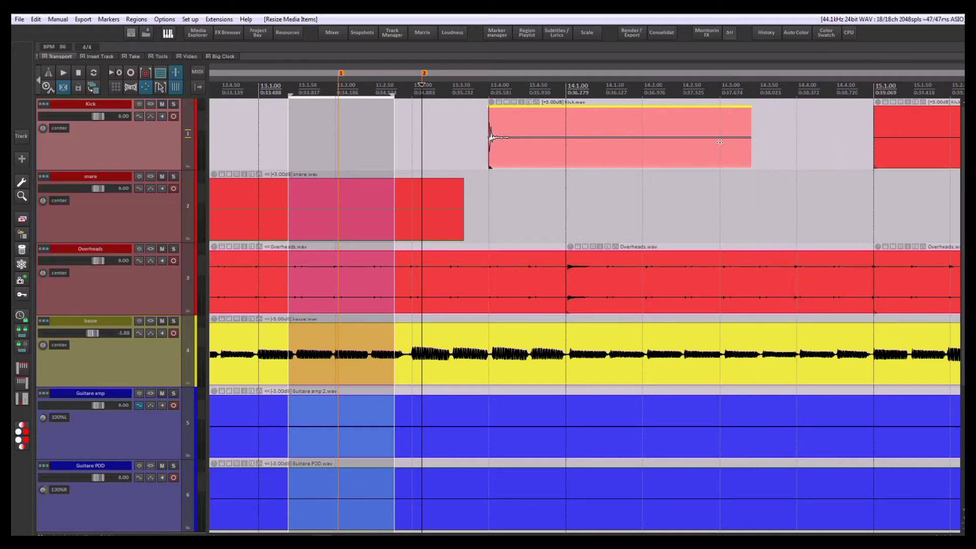
{"action": "left_click_drag", "start_coordinate": [528, 133], "coordinate": [571, 133]}
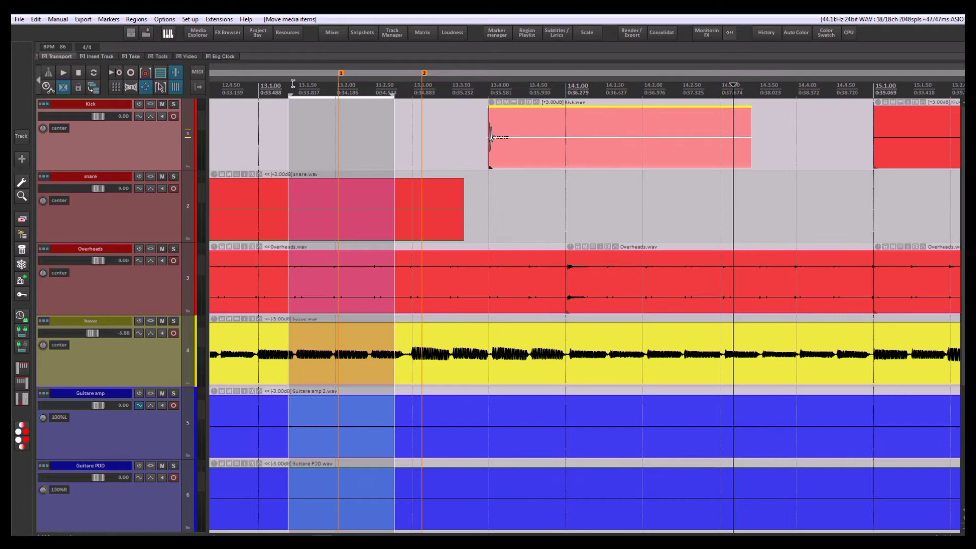
Step: Set media item snapping to Mouse-position dependent and close the Snap/Grid Settings
{"action": "right_click", "coordinate": [179, 74]}
{"action": "left_click_drag", "start_coordinate": [160, 106], "coordinate": [442, 118]}
{"action": "left_click", "coordinate": [424, 260]}
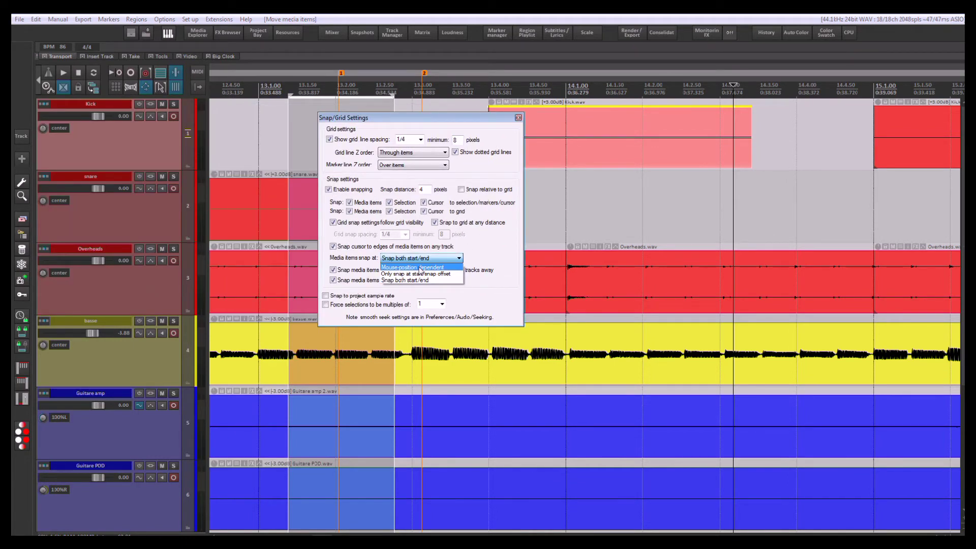
{"action": "left_click", "coordinate": [416, 270]}
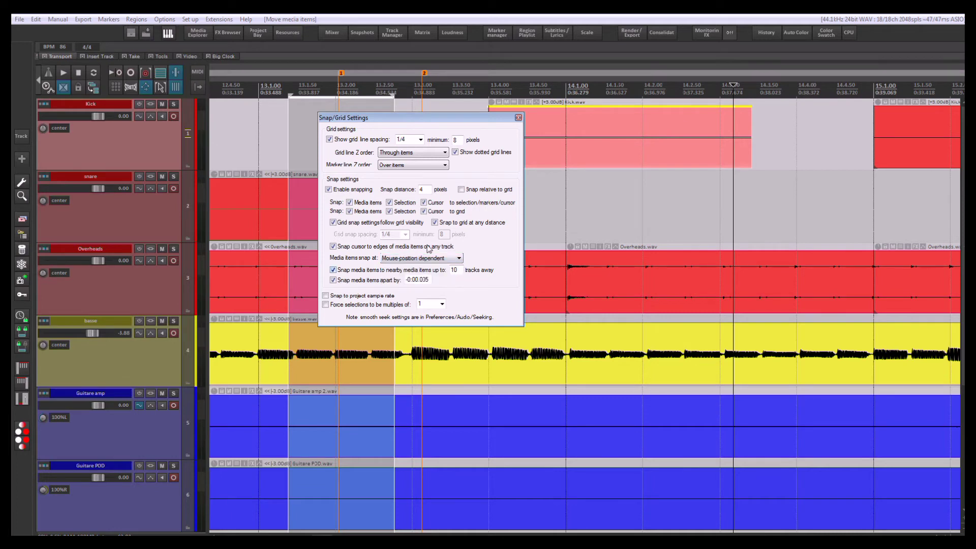
{"action": "left_click", "coordinate": [518, 118]}
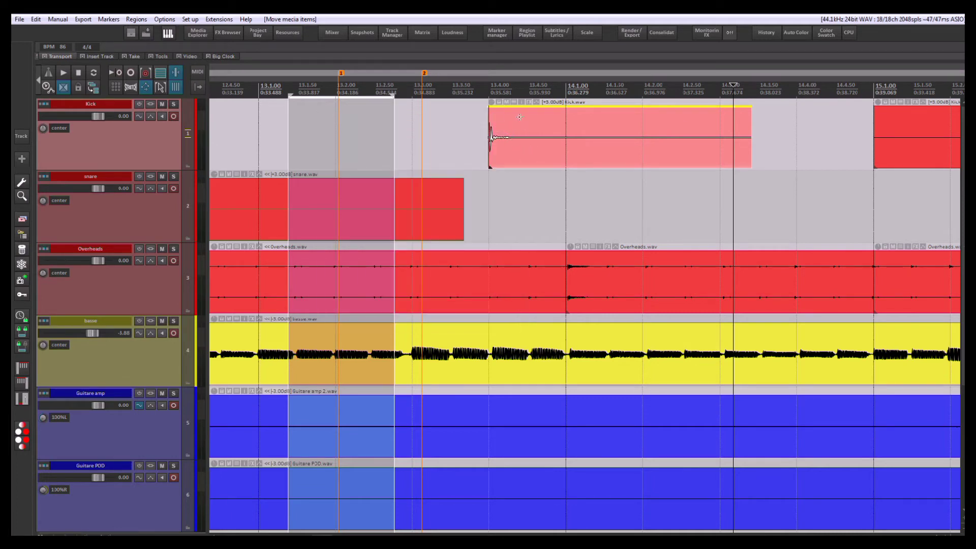
Step: Move the kick item from near its start, and move it from near its end so that its end snaps onto beat 14.3
{"action": "left_click_drag", "start_coordinate": [511, 126], "coordinate": [646, 130]}
{"action": "left_click_drag", "start_coordinate": [738, 127], "coordinate": [714, 134]}
Step: Set media item snapping back to Only snap at start/snap offset and close the Snap/Grid Settings
{"action": "right_click", "coordinate": [177, 73]}
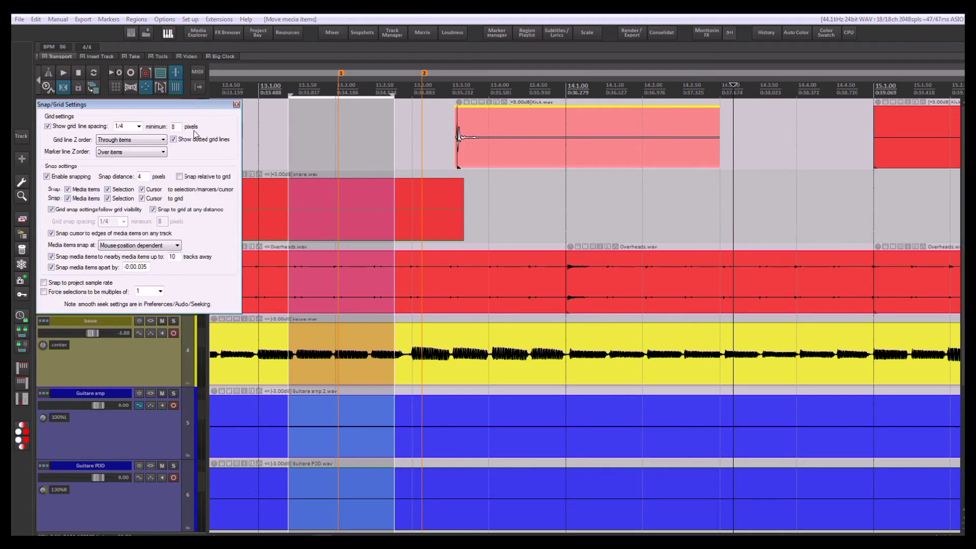
{"action": "left_click", "coordinate": [135, 245]}
{"action": "left_click", "coordinate": [141, 263]}
{"action": "left_click", "coordinate": [236, 104]}
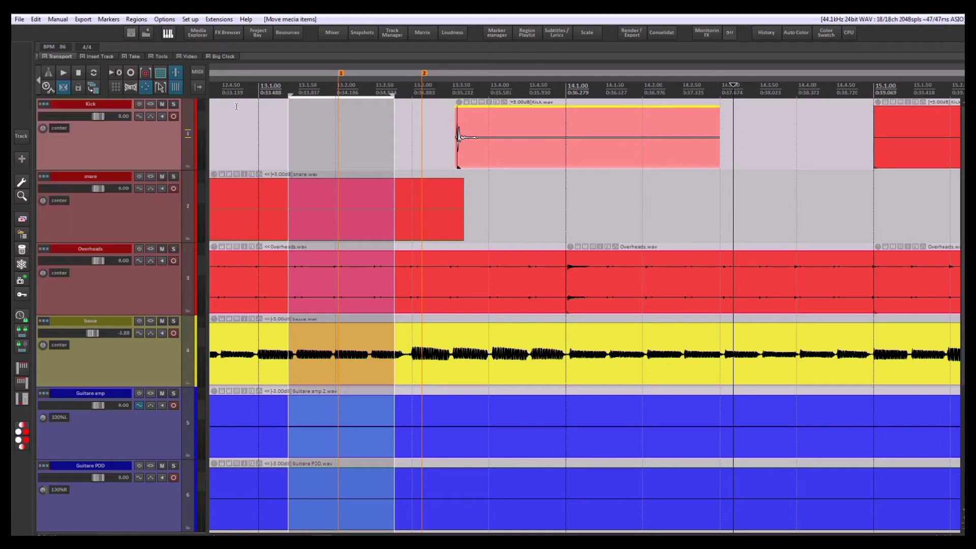
Step: Show the tempo map and add a tempo point at 25.1.00, raised to 141.695 BPM
{"action": "scroll", "coordinate": [442, 123], "scroll_direction": "down", "scroll_amount": 3}
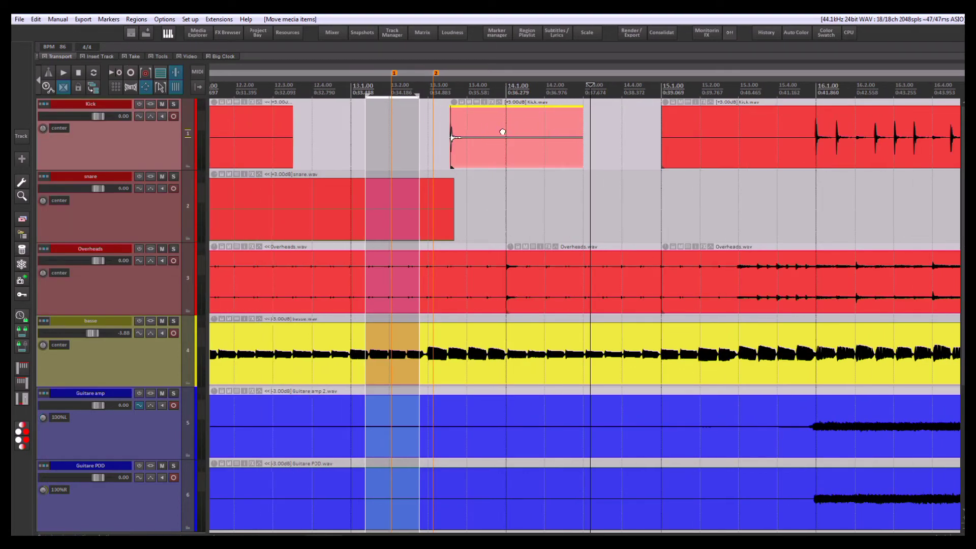
{"action": "scroll", "coordinate": [501, 131], "scroll_direction": "left", "scroll_amount": 3}
{"action": "left_click", "coordinate": [48, 87]}
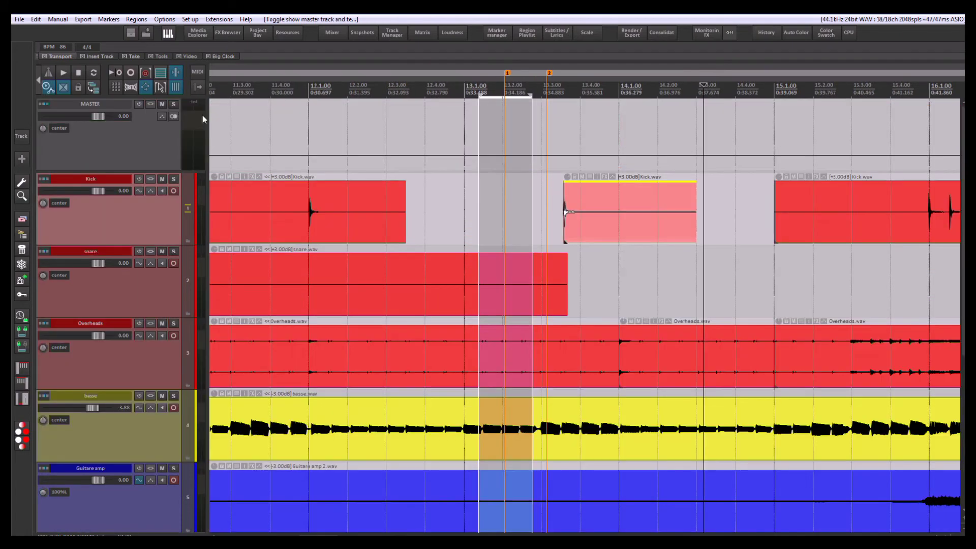
{"action": "scroll", "coordinate": [337, 124], "scroll_direction": "left", "scroll_amount": 4}
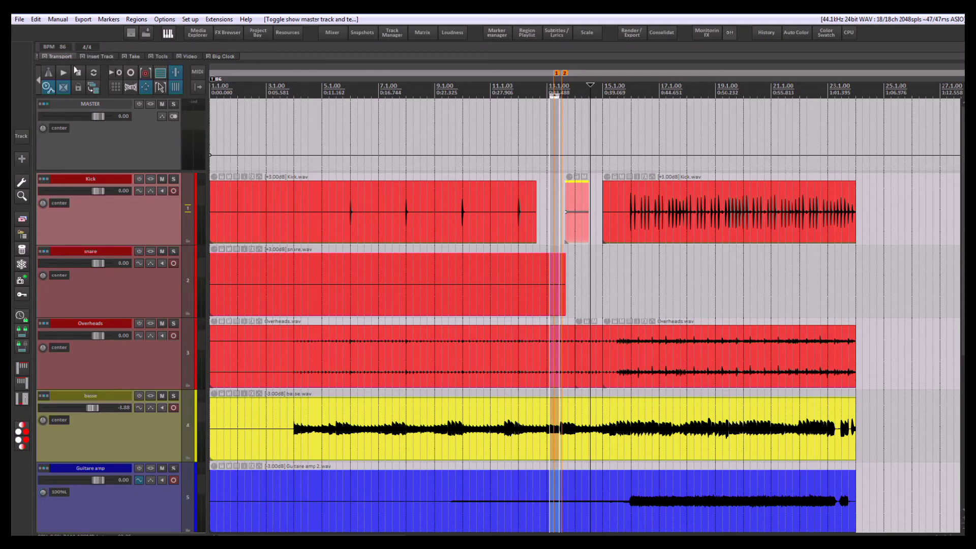
{"action": "scroll", "coordinate": [634, 141], "scroll_direction": "right", "scroll_amount": 6}
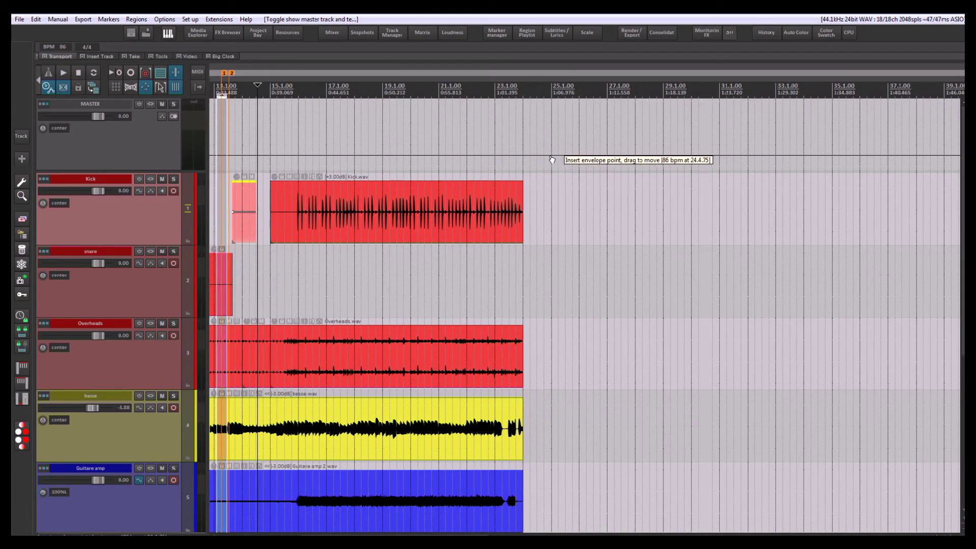
{"action": "left_click", "coordinate": [552, 155]}
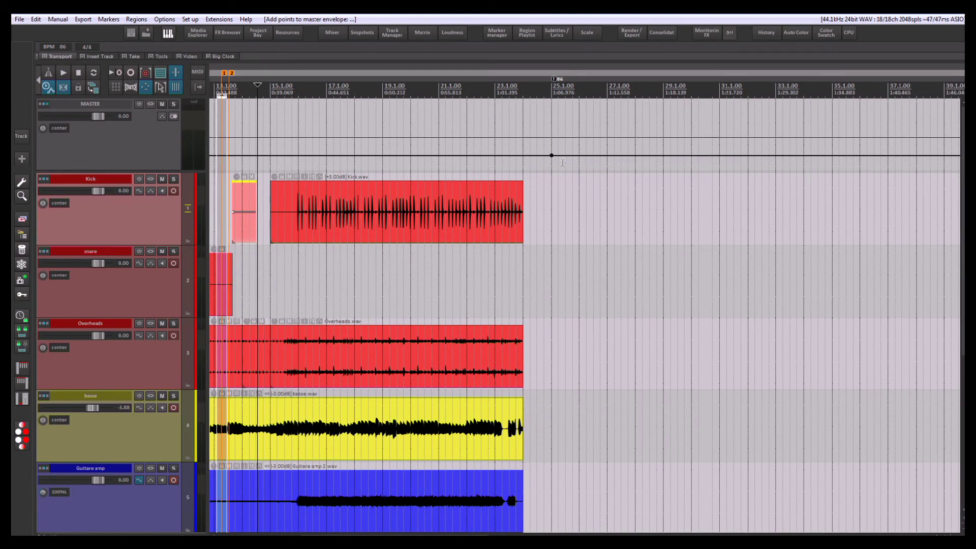
{"action": "scroll", "coordinate": [522, 106], "scroll_direction": "up", "scroll_amount": 5}
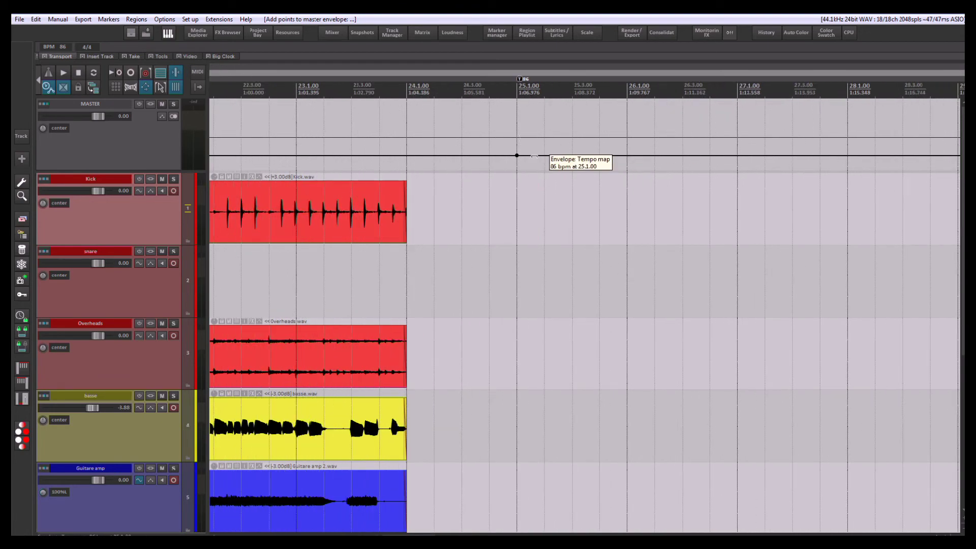
{"action": "left_click_drag", "start_coordinate": [517, 154], "coordinate": [517, 142]}
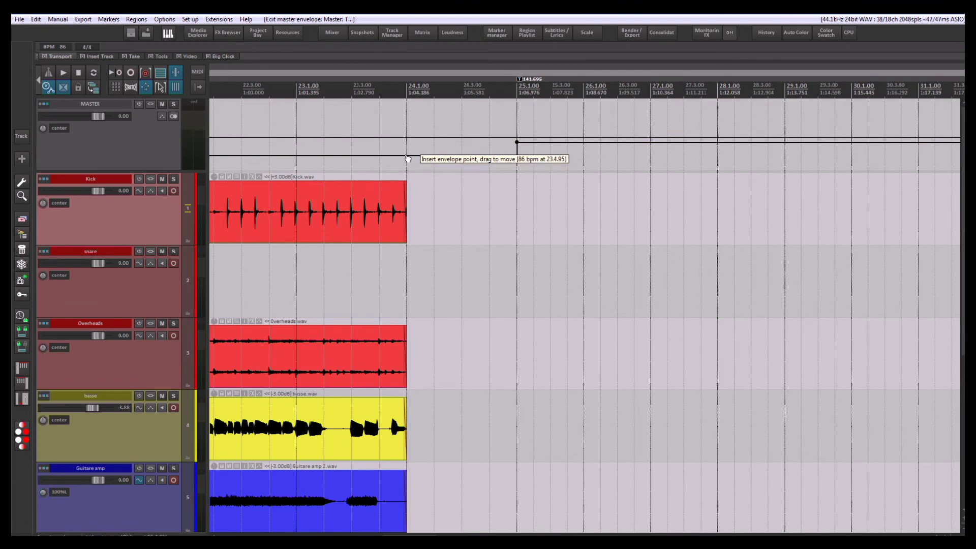
Step: Add an 86 BPM tempo point at 24.1.00, and switch its shape to Linear and back to Square
{"action": "left_click", "coordinate": [406, 155]}
{"action": "right_click", "coordinate": [407, 155]}
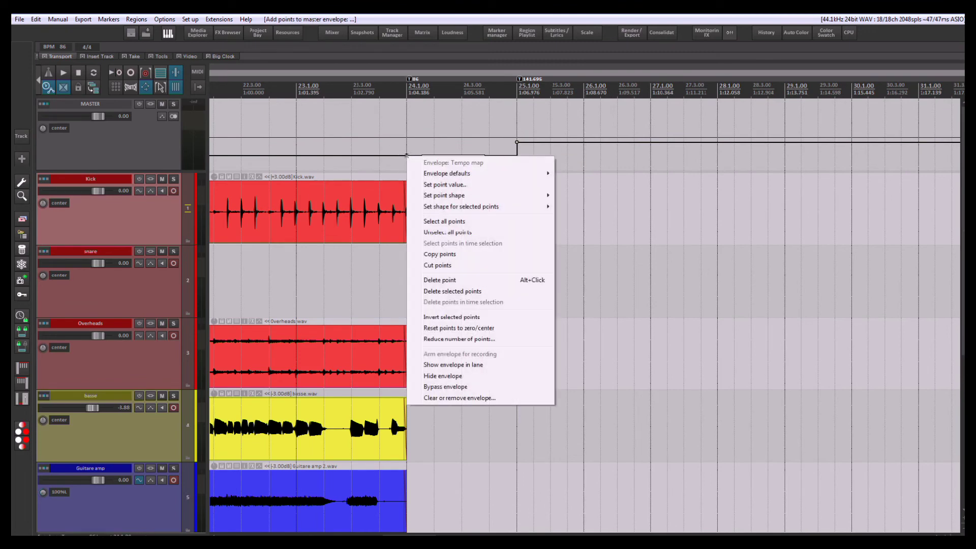
{"action": "mouse_move", "coordinate": [446, 174]}
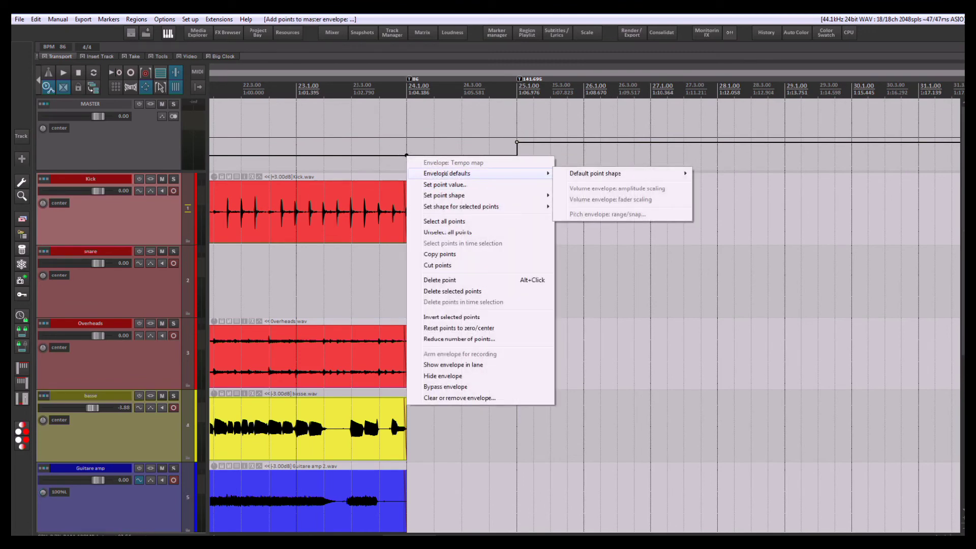
{"action": "mouse_move", "coordinate": [448, 195]}
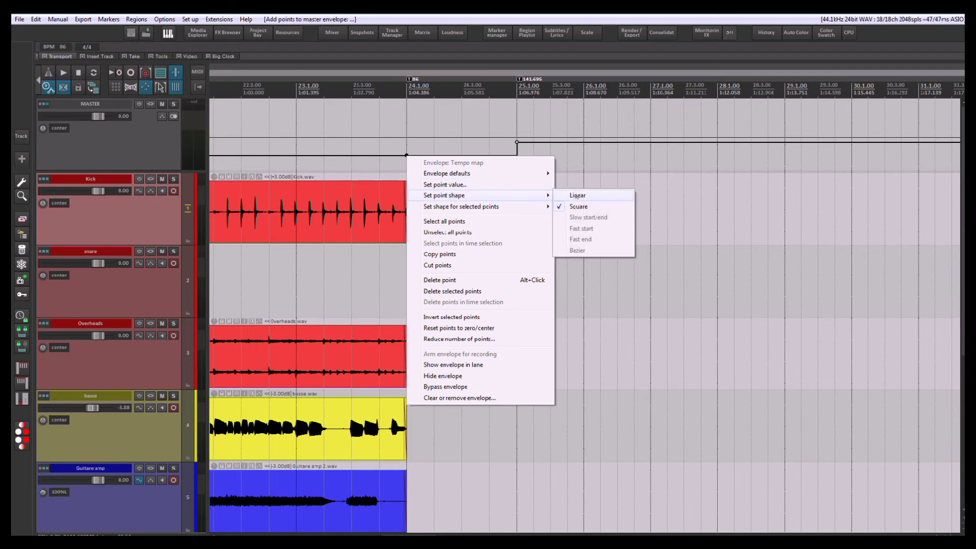
{"action": "left_click", "coordinate": [578, 195]}
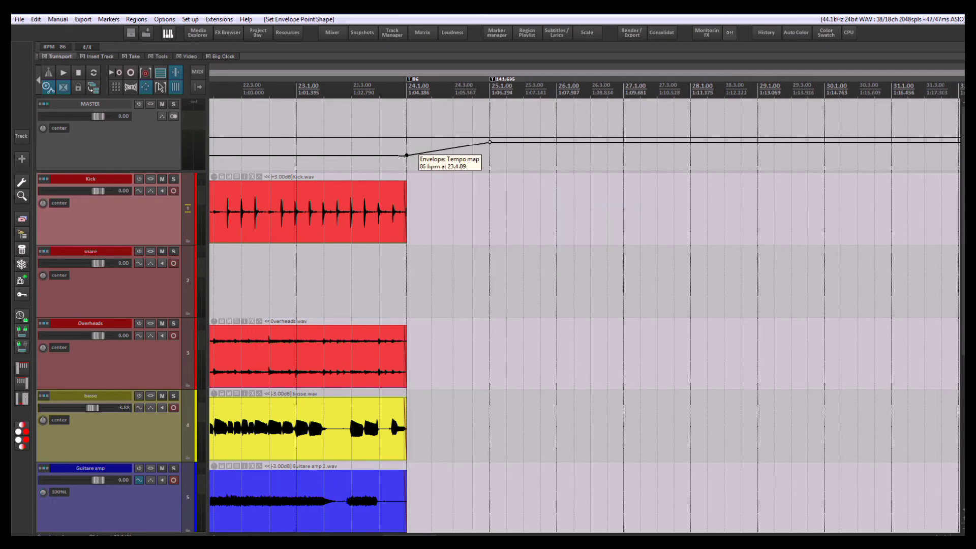
{"action": "right_click", "coordinate": [406, 155]}
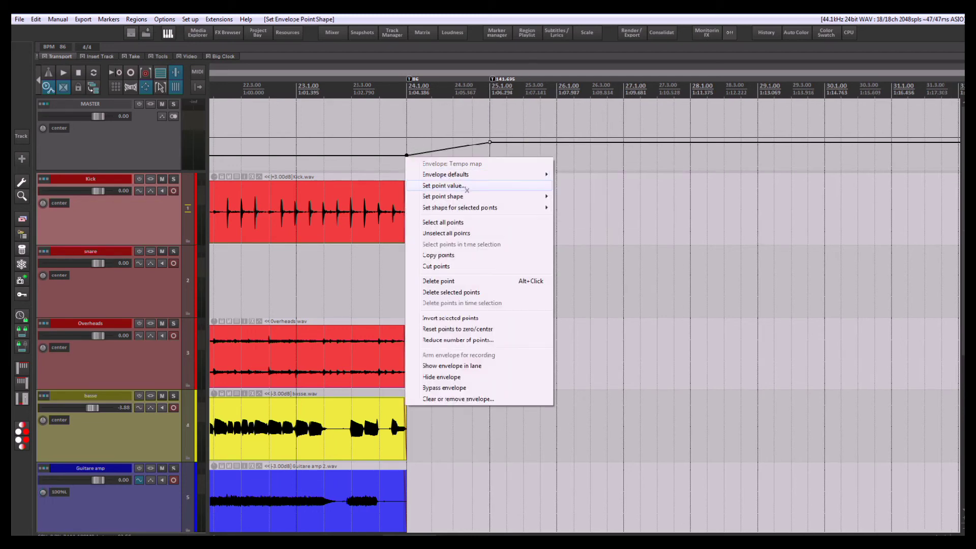
{"action": "left_click", "coordinate": [565, 208]}
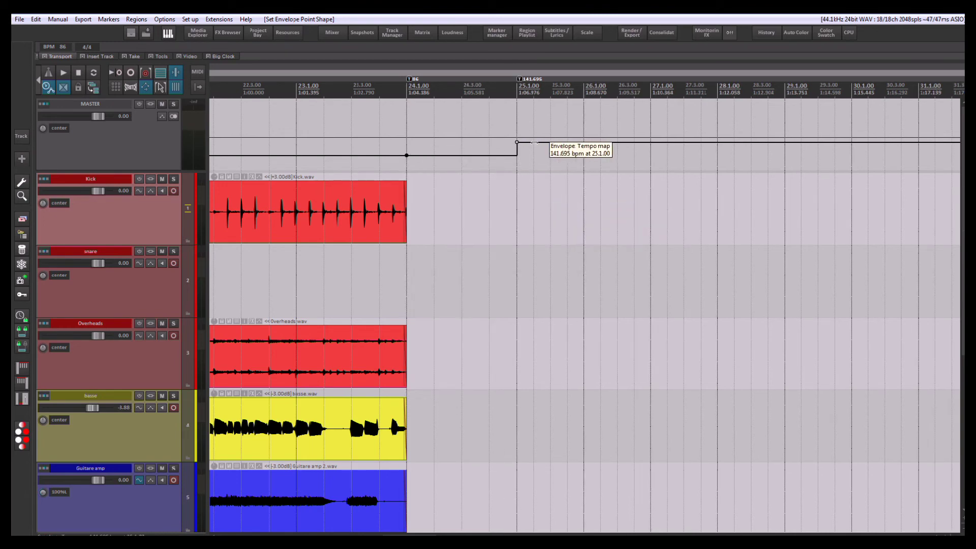
Step: Lower the tempo point at 25.1.00 to 111.186 BPM and add another at 26.1.00 with 94.915 BPM
{"action": "left_click_drag", "start_coordinate": [534, 143], "coordinate": [542, 150]}
{"action": "left_click", "coordinate": [604, 150], "text": "shift"}
{"action": "left_click_drag", "start_coordinate": [638, 150], "coordinate": [642, 153]}
Step: Open the tempo marker at 25.1.00 for editing, review its tempo, transition and time signature options, and cancel
{"action": "right_click", "coordinate": [521, 80]}
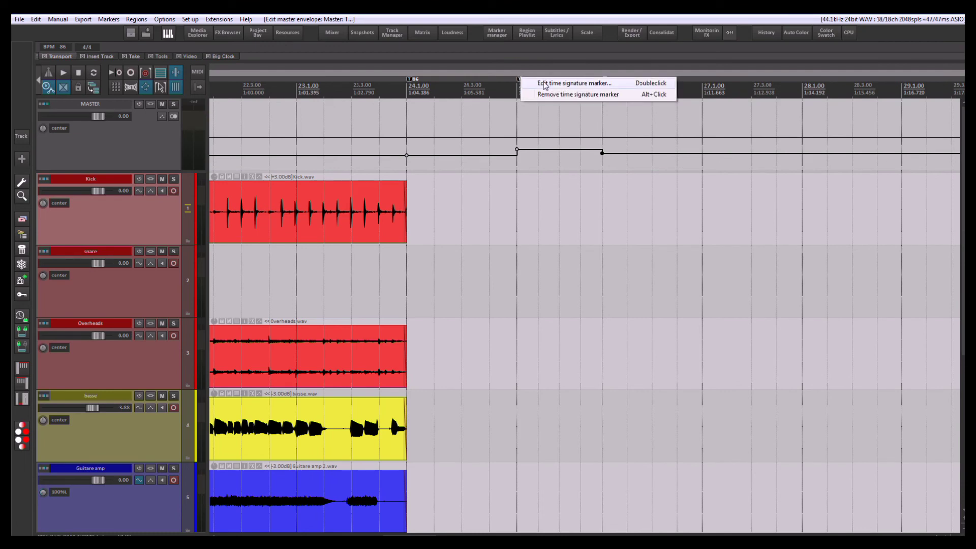
{"action": "left_click", "coordinate": [543, 83]}
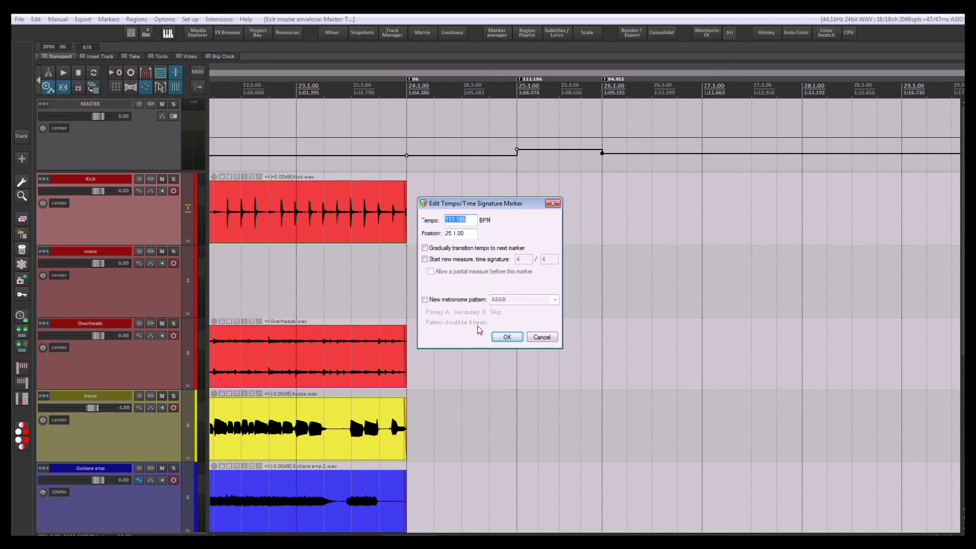
{"action": "left_click_drag", "start_coordinate": [478, 203], "coordinate": [618, 203]}
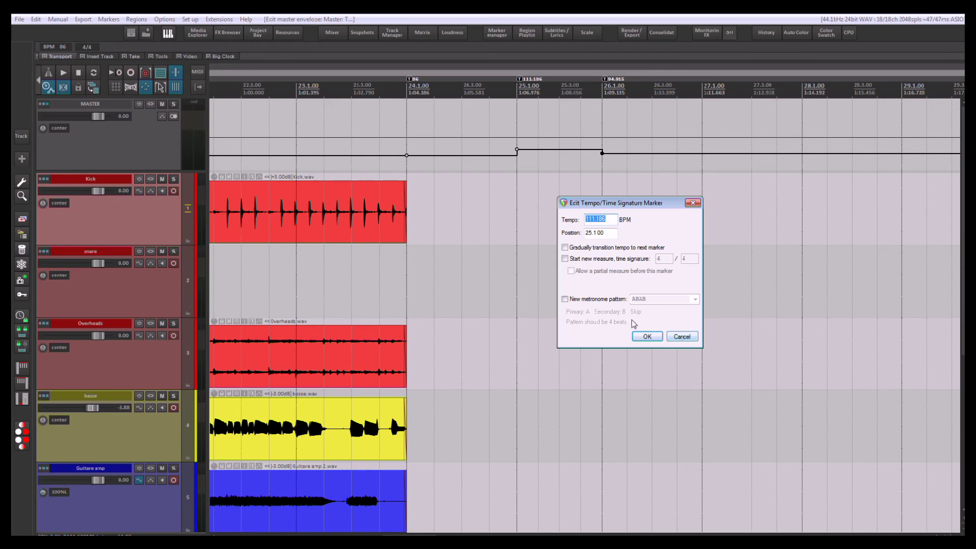
{"action": "left_click", "coordinate": [680, 337]}
{"action": "key", "text": "ctrl+z"}
Step: Insert a tempo marker of 85 BPM at 29.1.00 and hide the tempo map
{"action": "scroll", "coordinate": [687, 154], "scroll_direction": "down", "scroll_amount": 4}
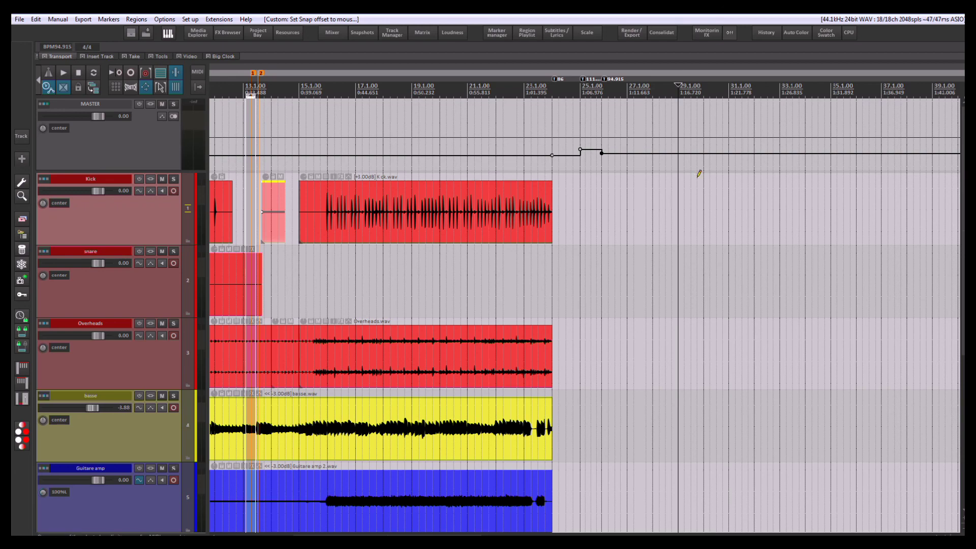
{"action": "key", "text": "shift+c"}
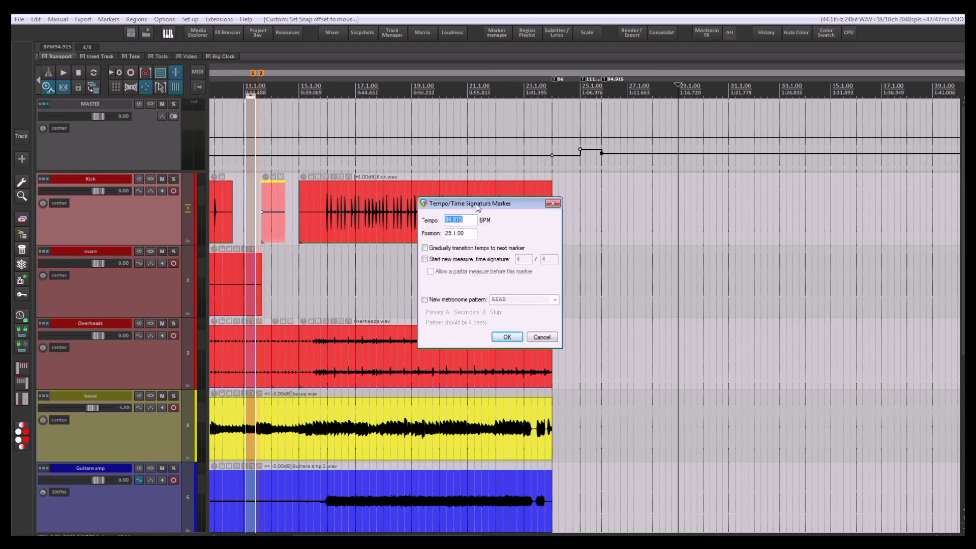
{"action": "left_click_drag", "start_coordinate": [477, 206], "coordinate": [674, 196]}
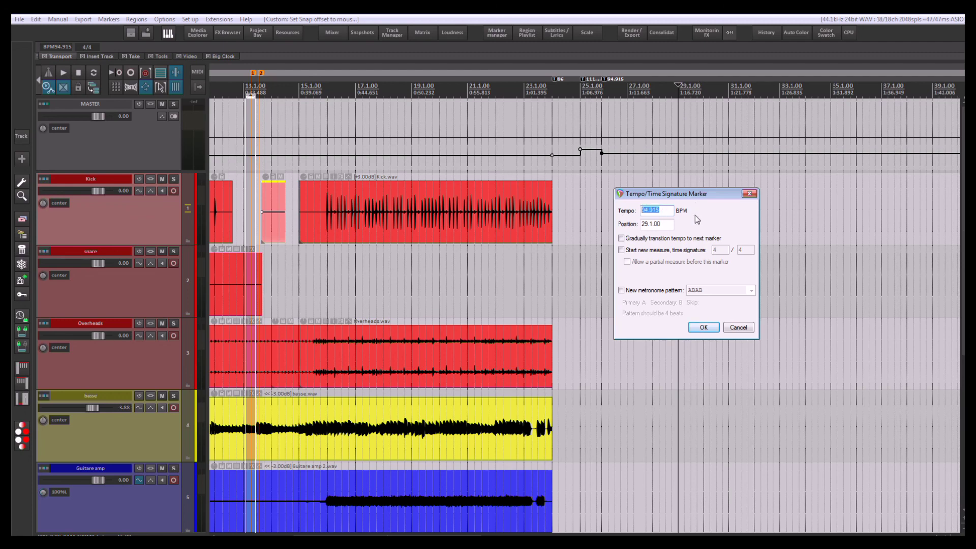
{"action": "type", "text": "85"}
{"action": "key", "text": "Return"}
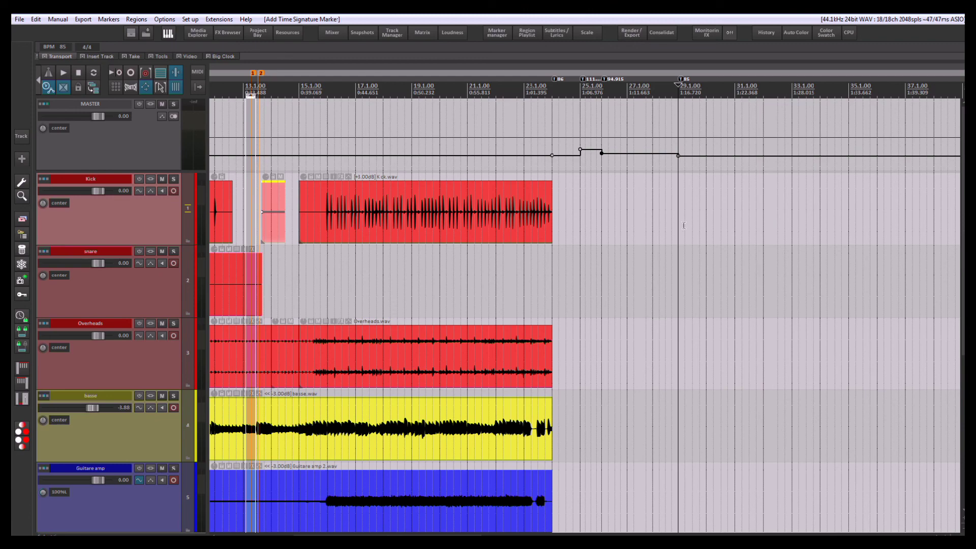
{"action": "left_click", "coordinate": [47, 87]}
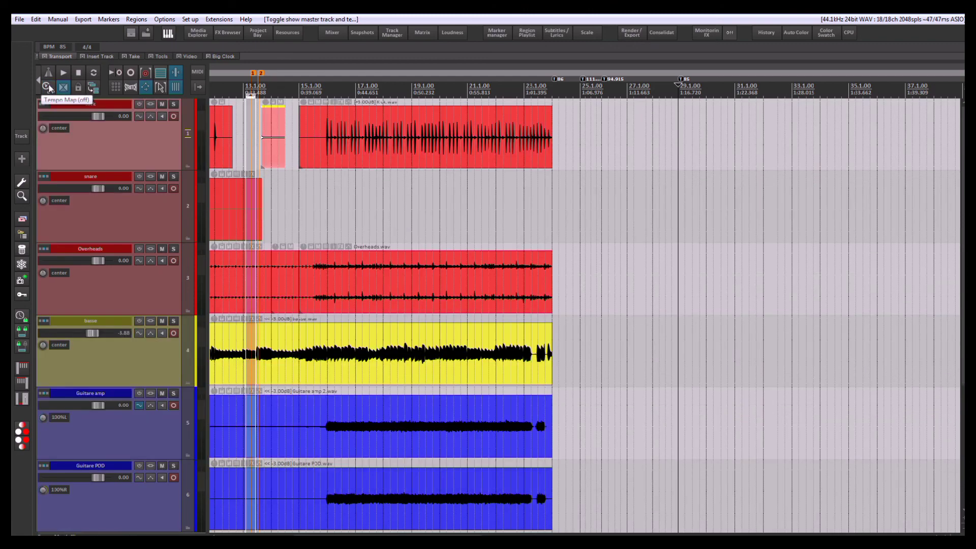